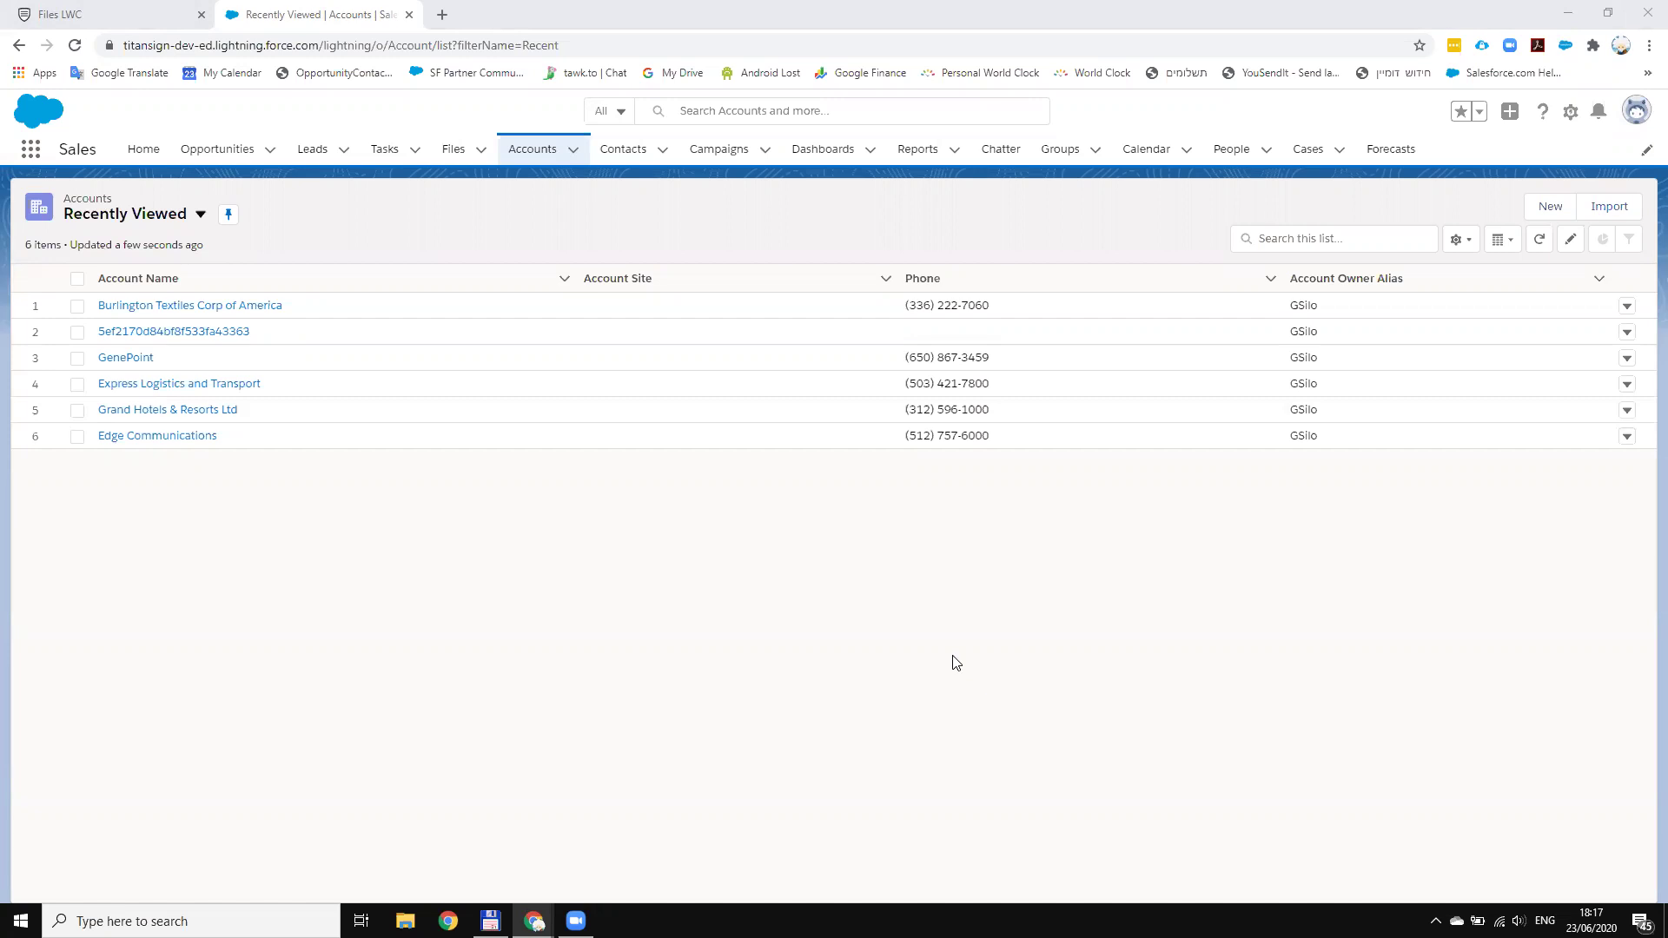
- Switch to the Files LWC form editor and expand its limits settings group
{"action": "left_click", "coordinate": [144, 26]}
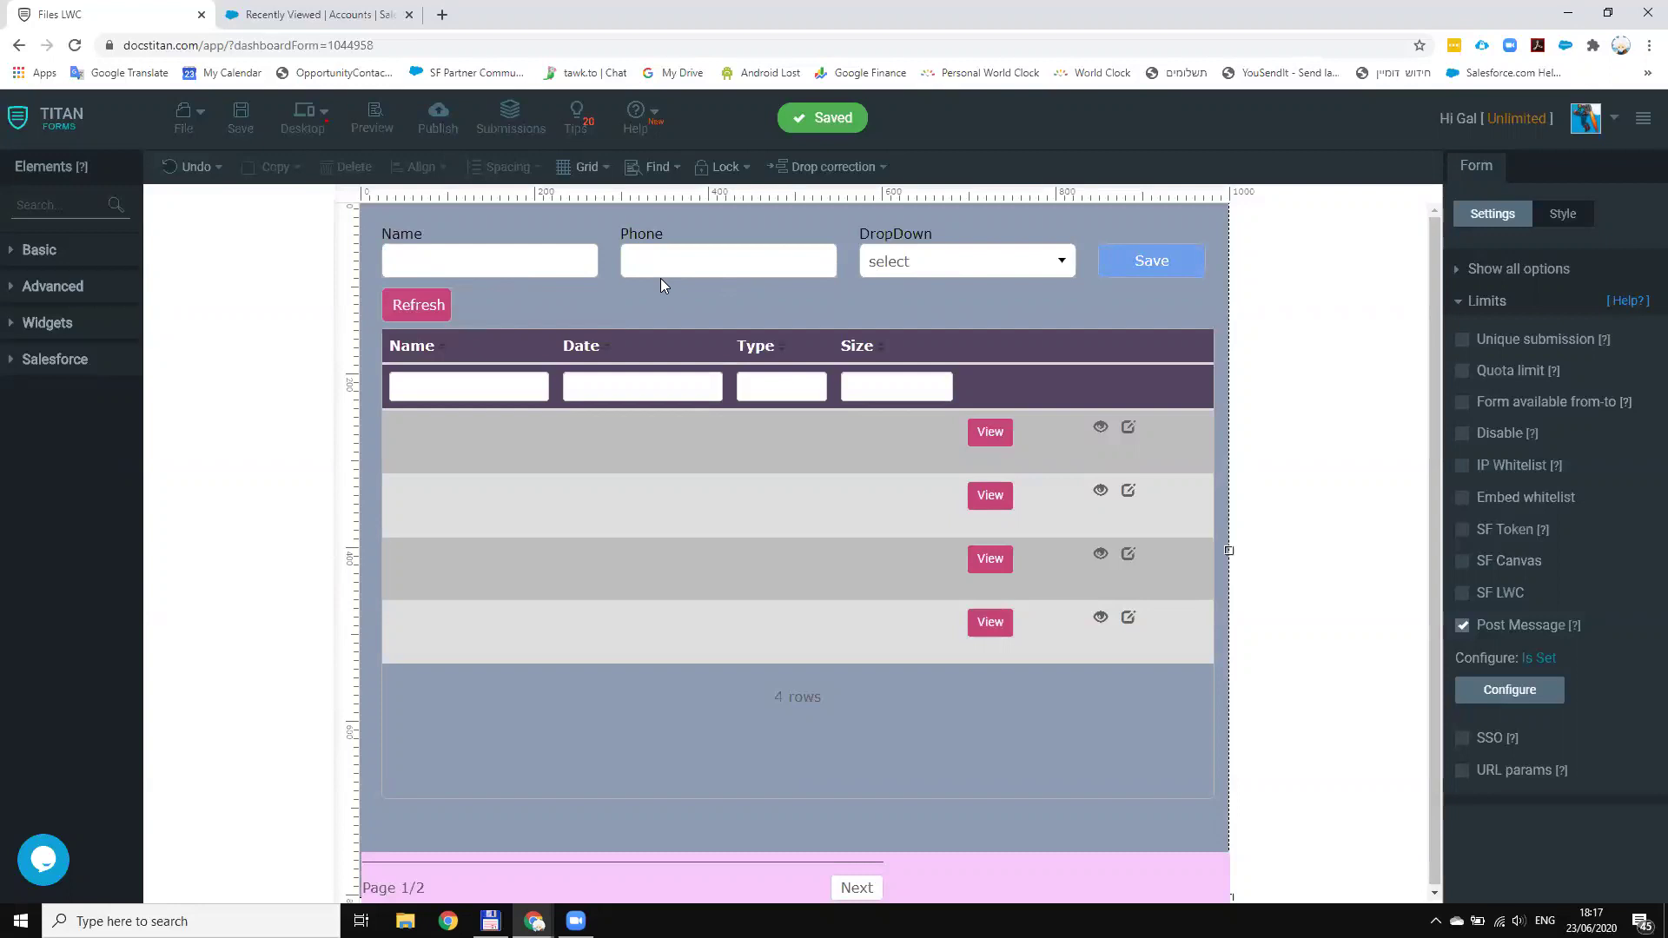
{"action": "left_click", "coordinate": [1487, 302]}
{"action": "left_click", "coordinate": [1489, 327]}
- Enable SF LWC using the Salesforce session with RecID (fld6) as record ID, then save the form
{"action": "left_click", "coordinate": [1462, 594]}
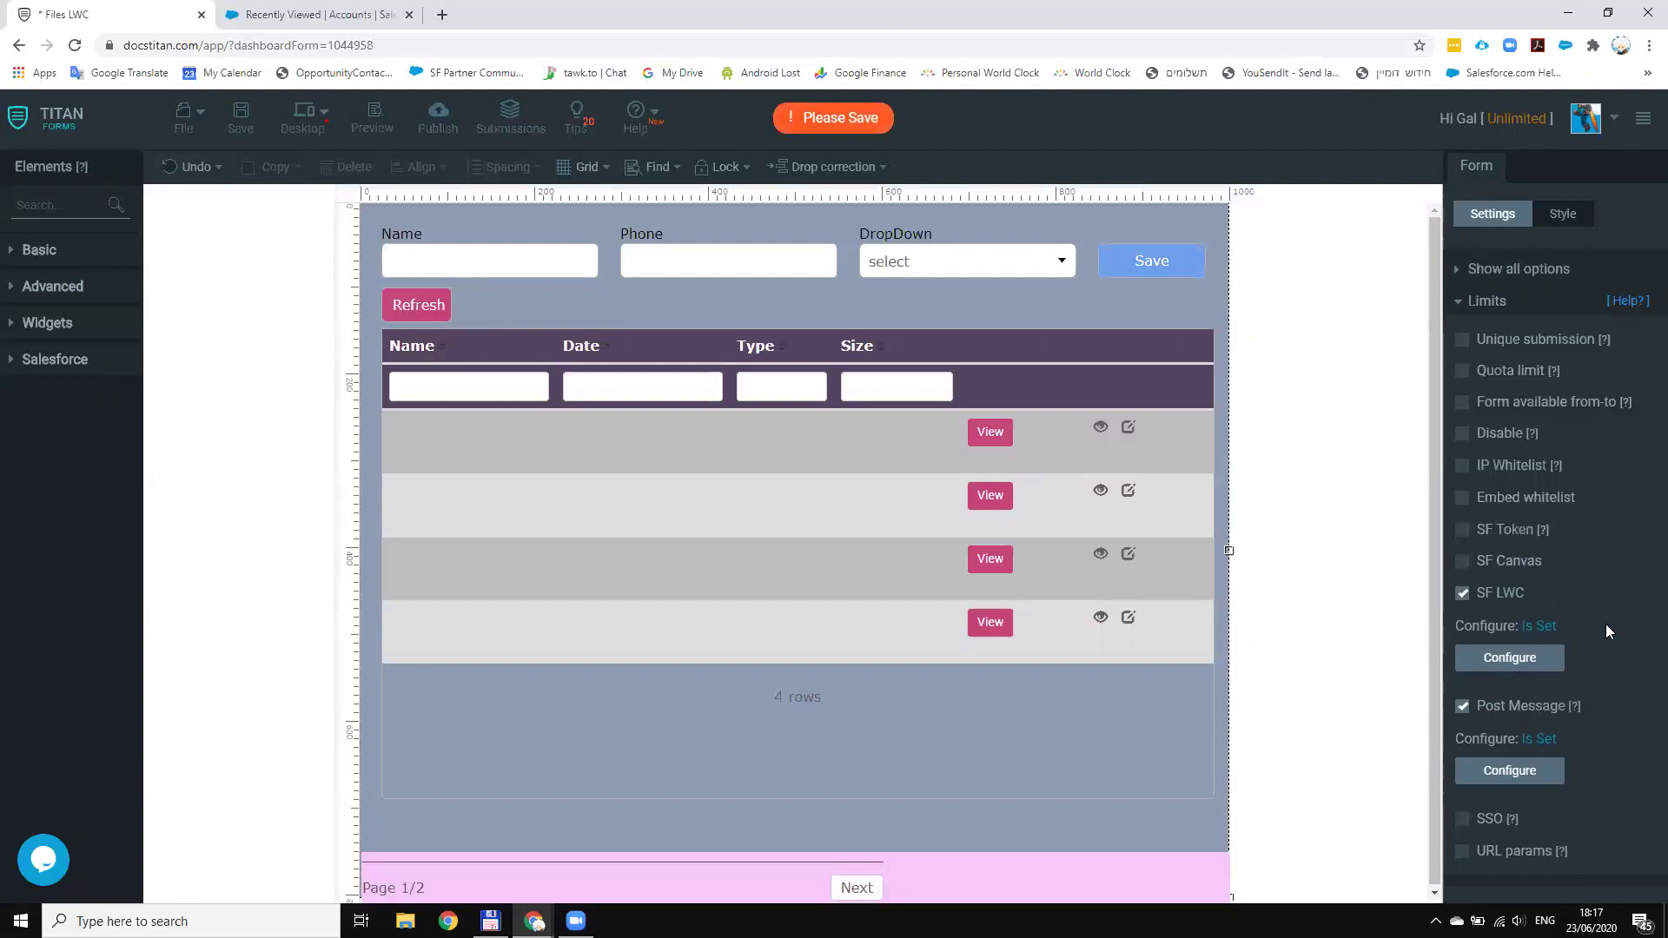
{"action": "left_click", "coordinate": [1544, 666]}
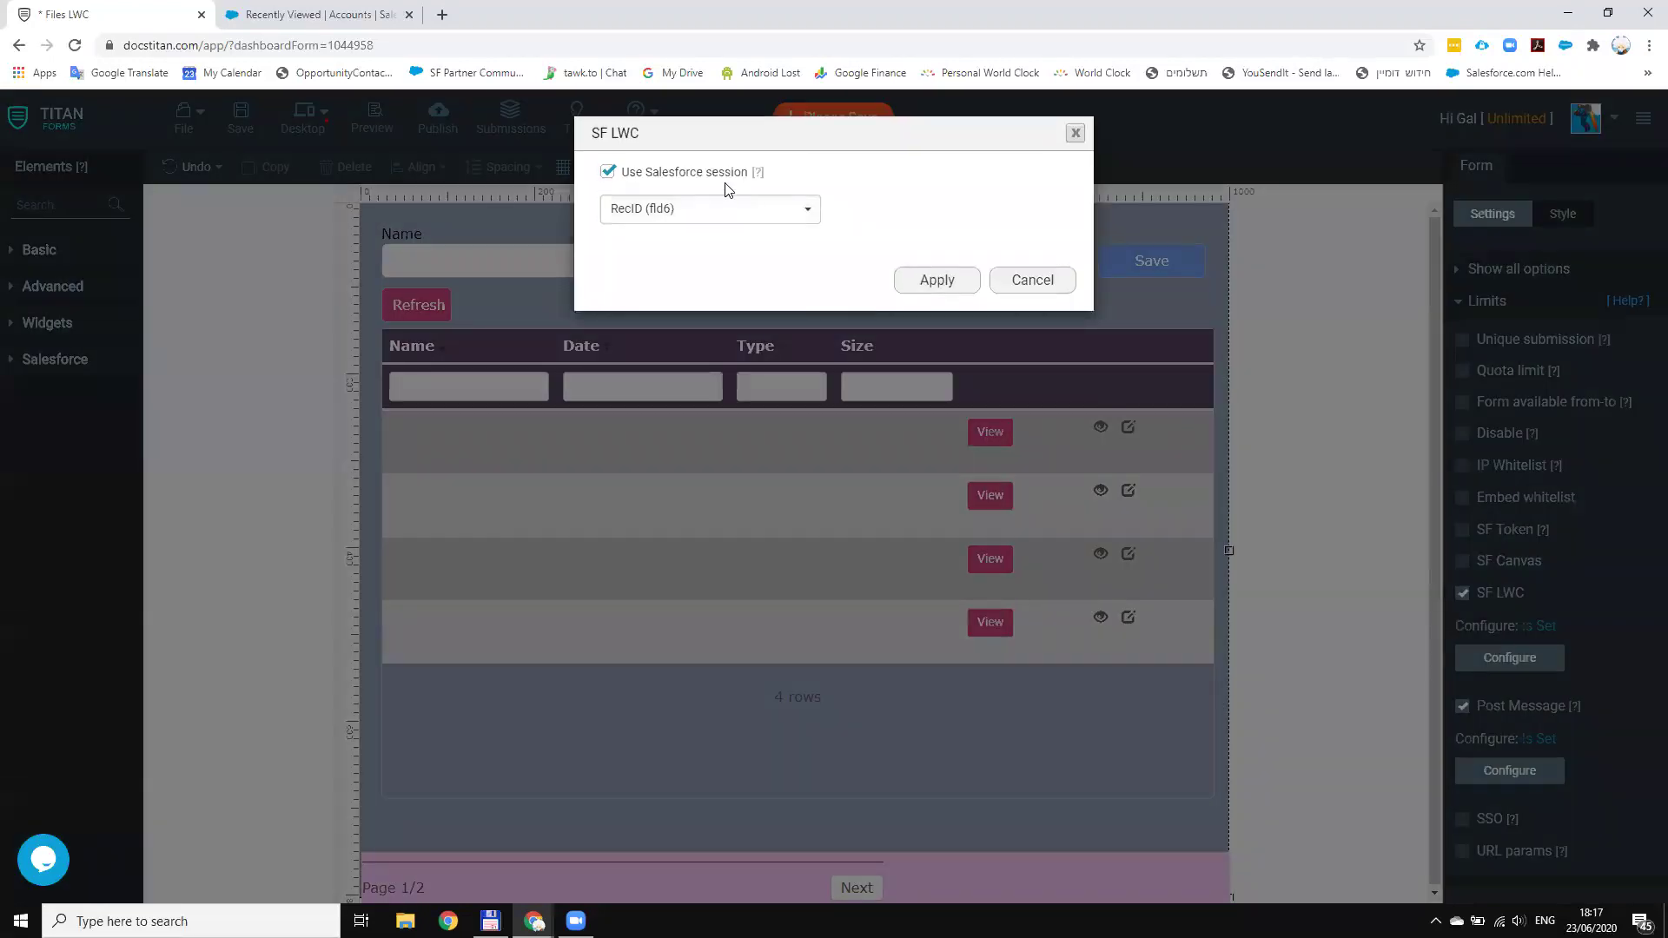
{"action": "left_click_drag", "start_coordinate": [619, 173], "coordinate": [736, 180]}
{"action": "left_click", "coordinate": [607, 173]}
{"action": "left_click", "coordinate": [619, 211]}
{"action": "left_click", "coordinate": [643, 238]}
{"action": "left_click", "coordinate": [939, 279]}
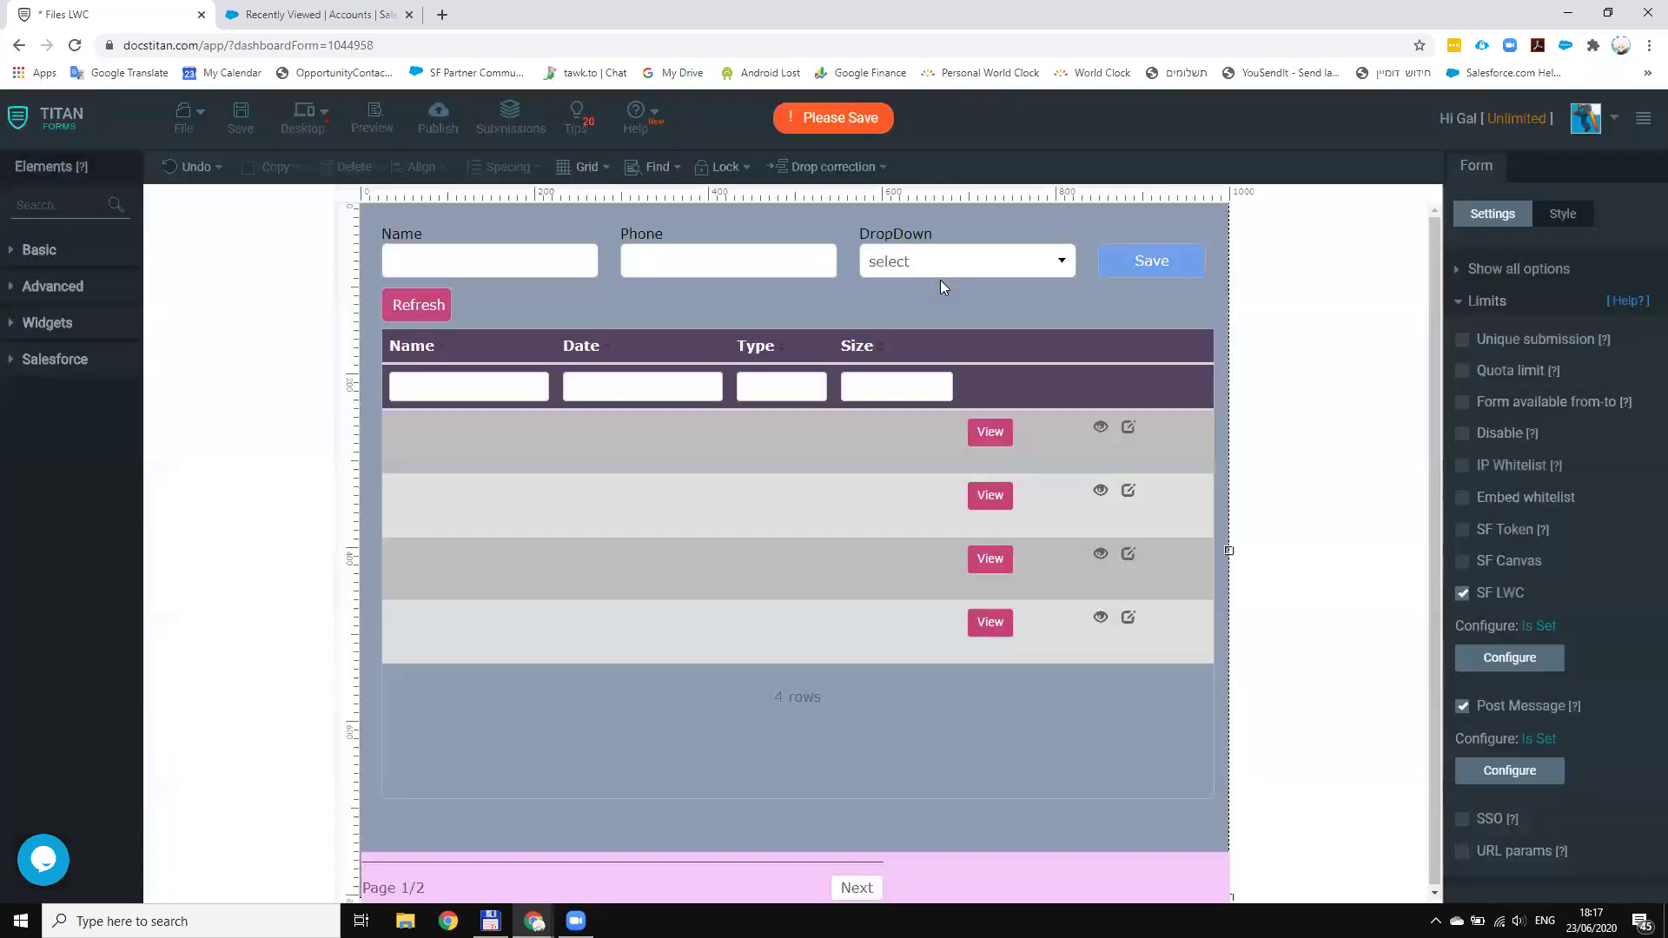
{"action": "left_click", "coordinate": [242, 130]}
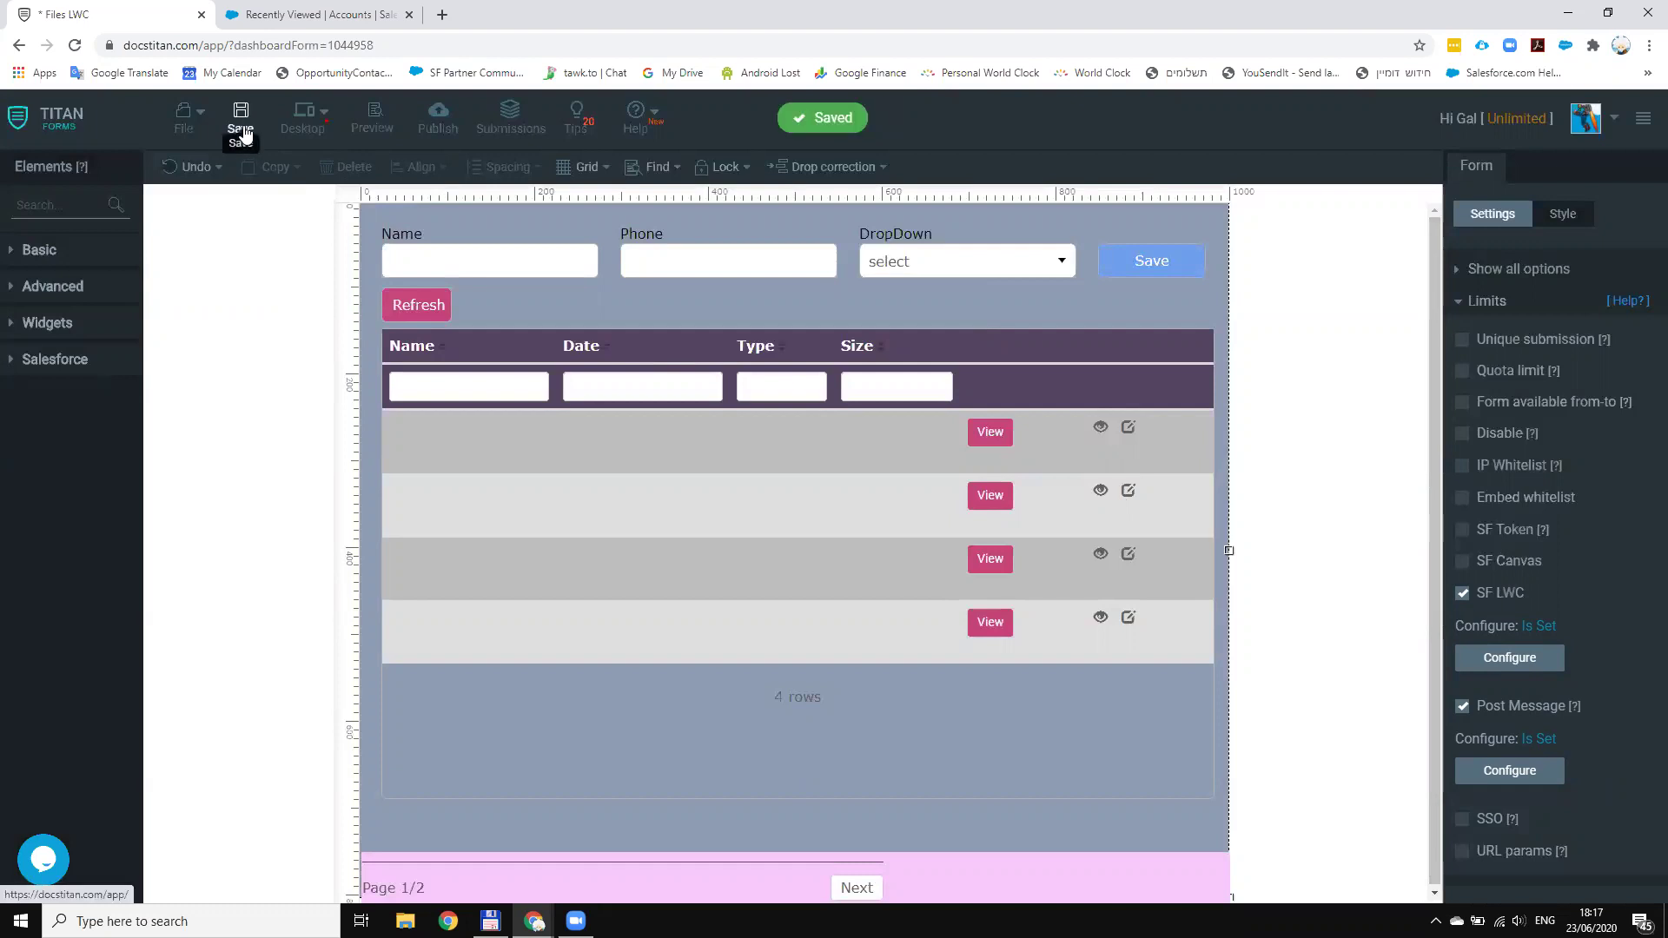
- Open the Burlington Textiles Corp of America account, review its Related and Details views, and open Setup
{"action": "left_click", "coordinate": [296, 15]}
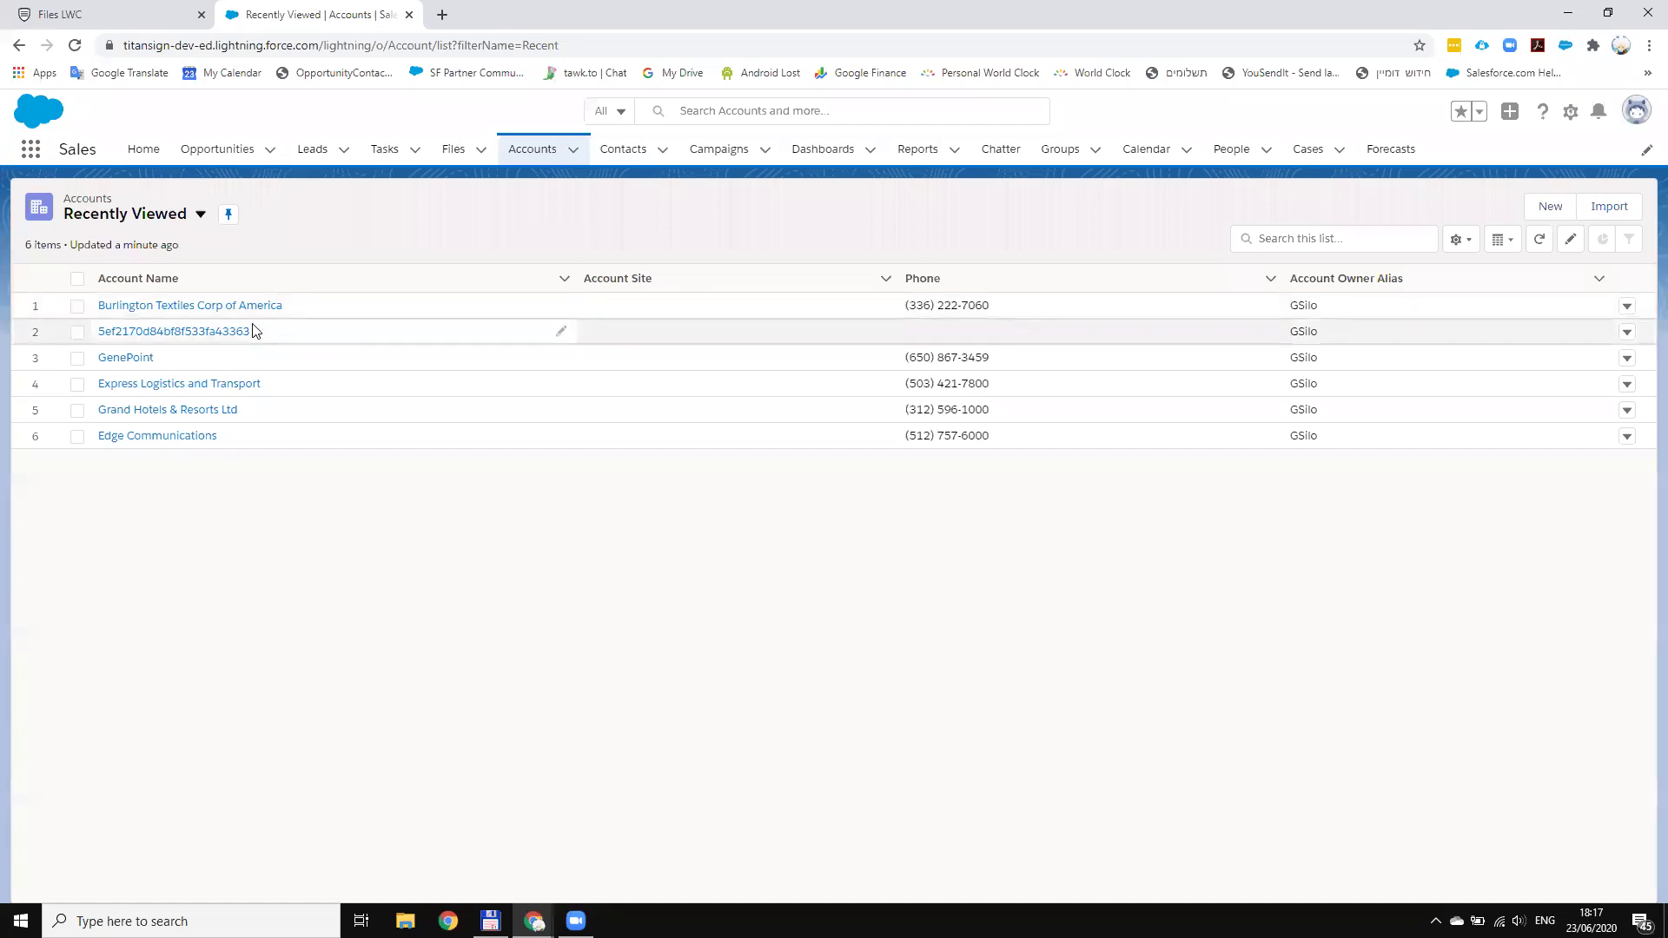
{"action": "left_click", "coordinate": [227, 306]}
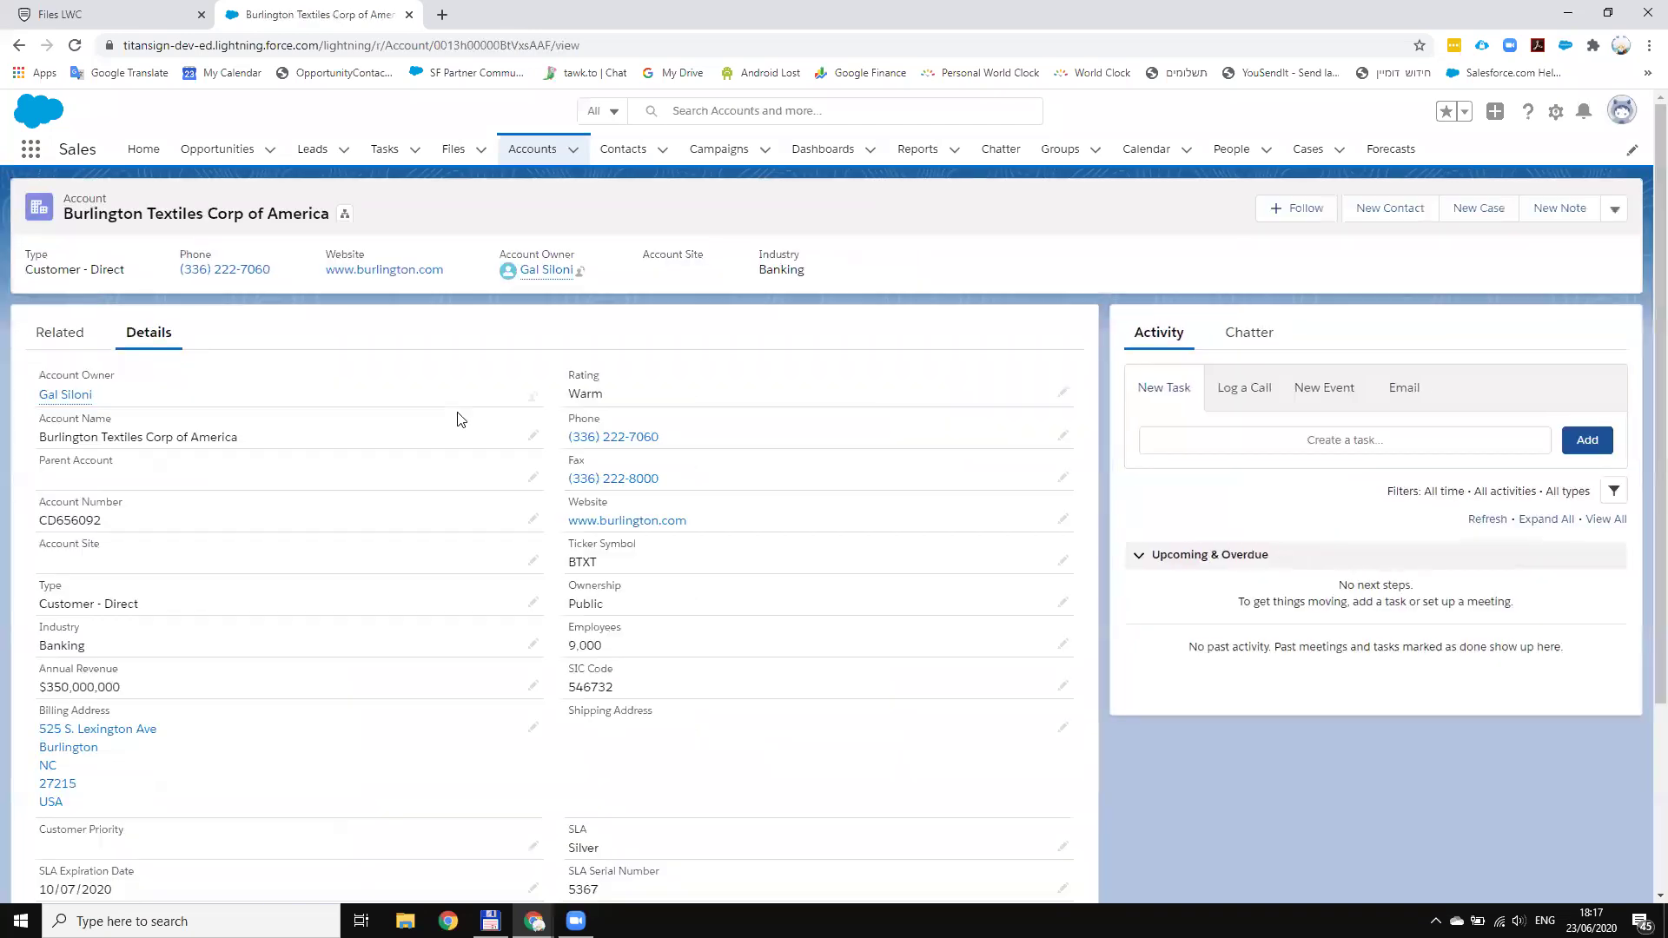
{"action": "left_click", "coordinate": [80, 347]}
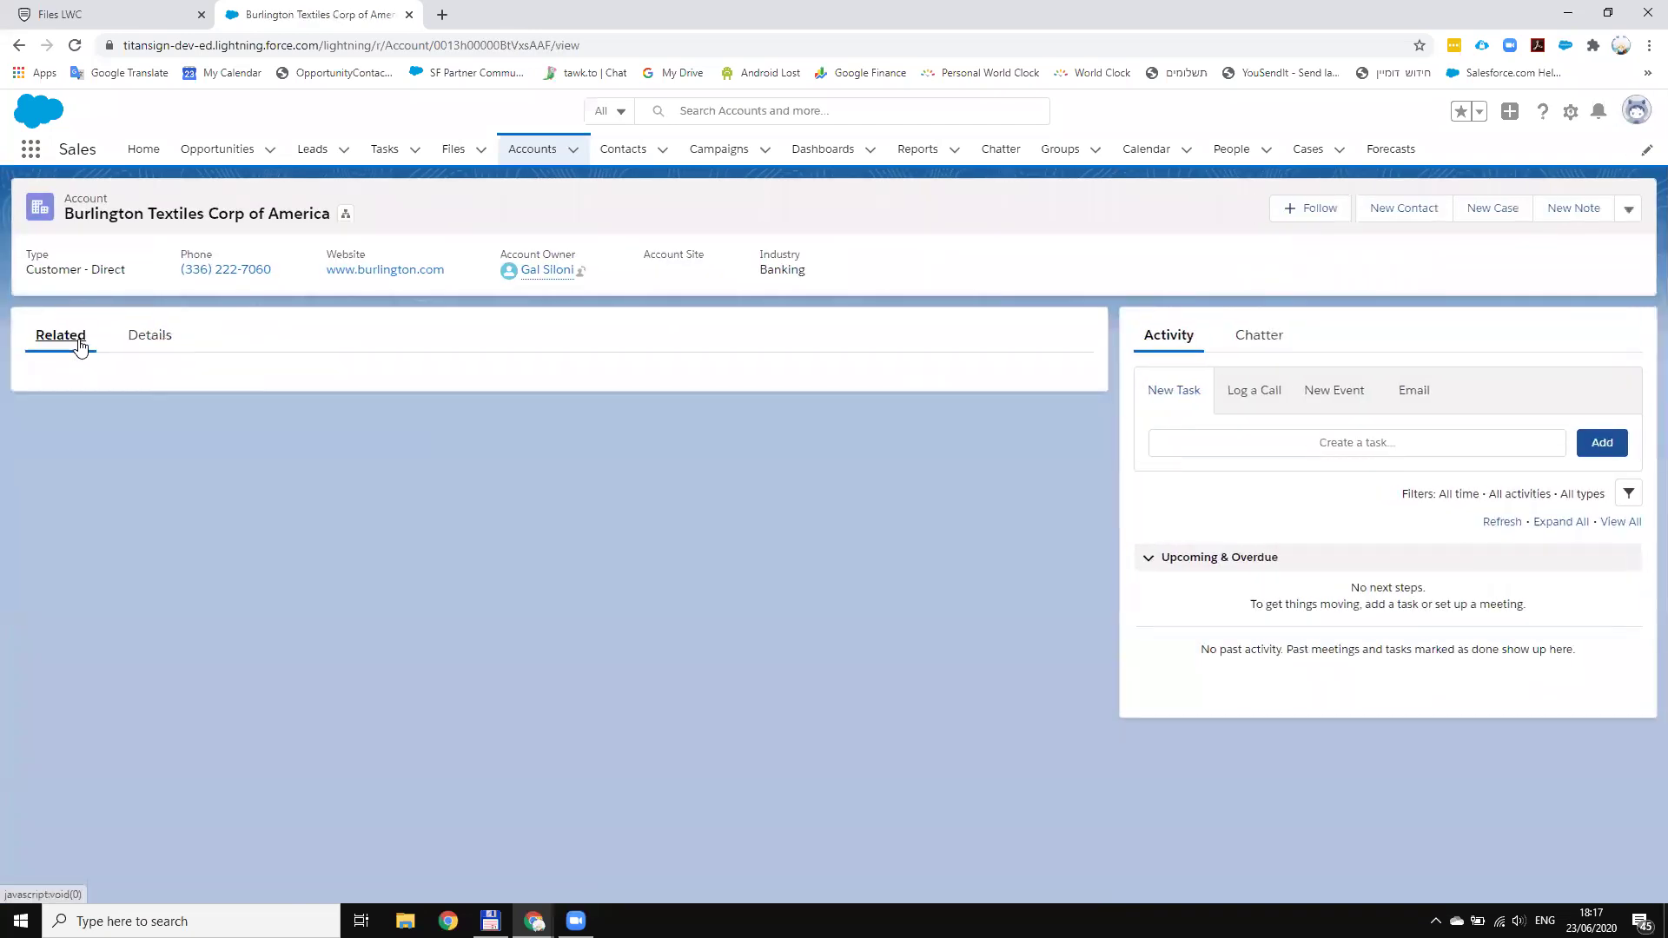
{"action": "left_click", "coordinate": [149, 338]}
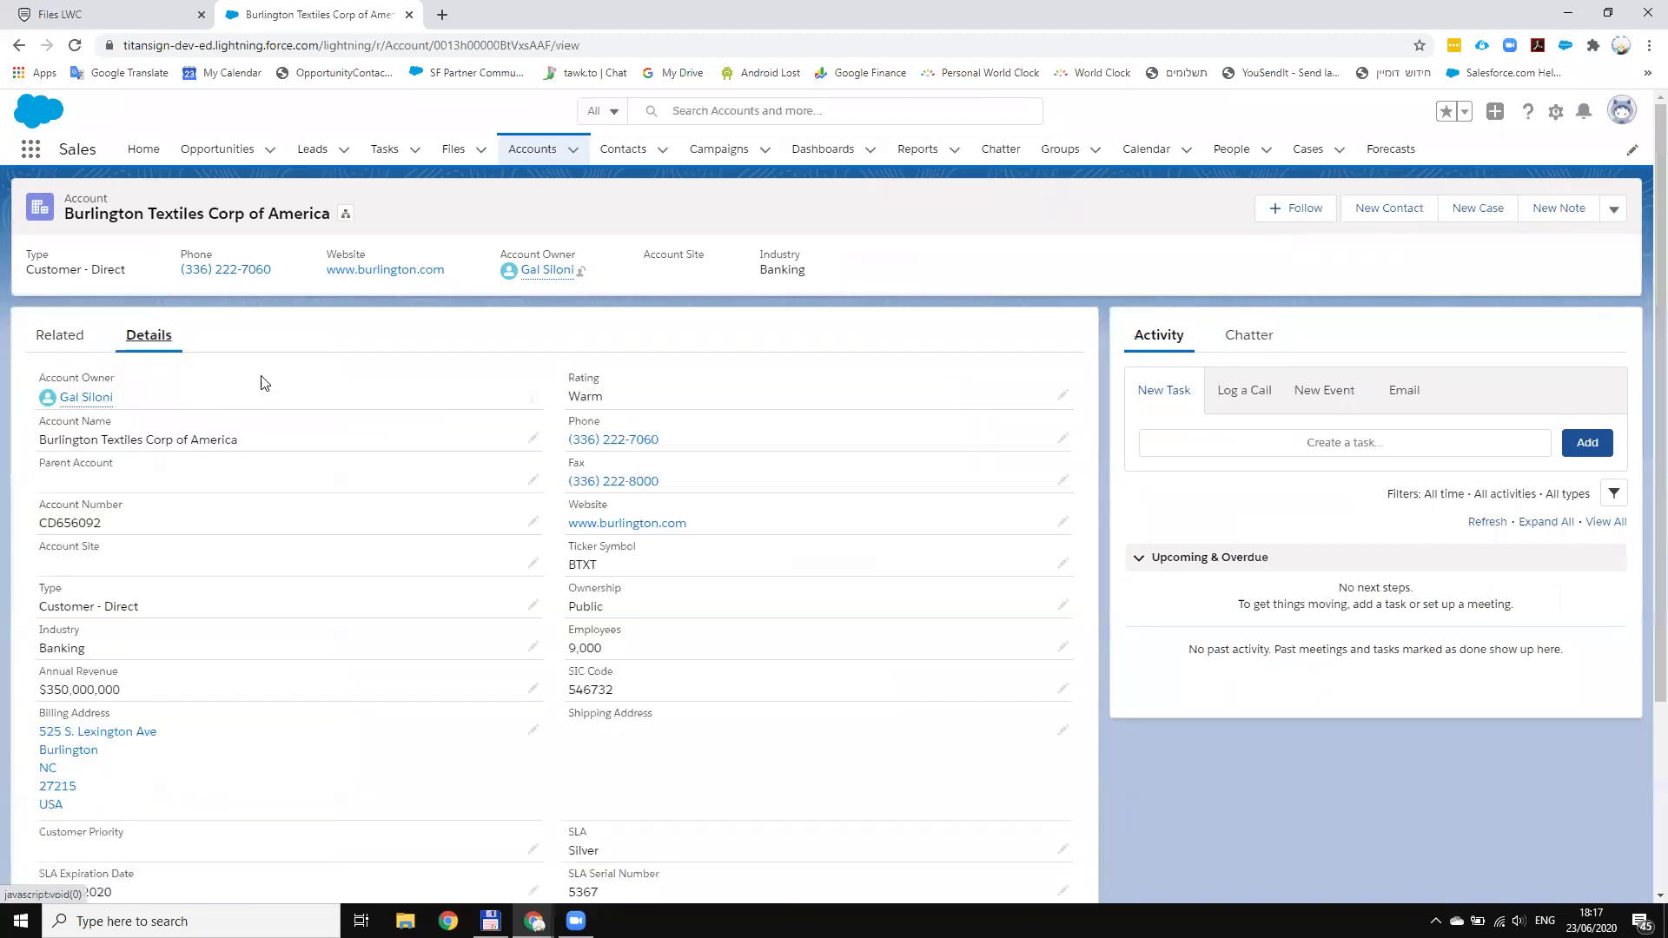
{"action": "left_click", "coordinate": [1555, 112]}
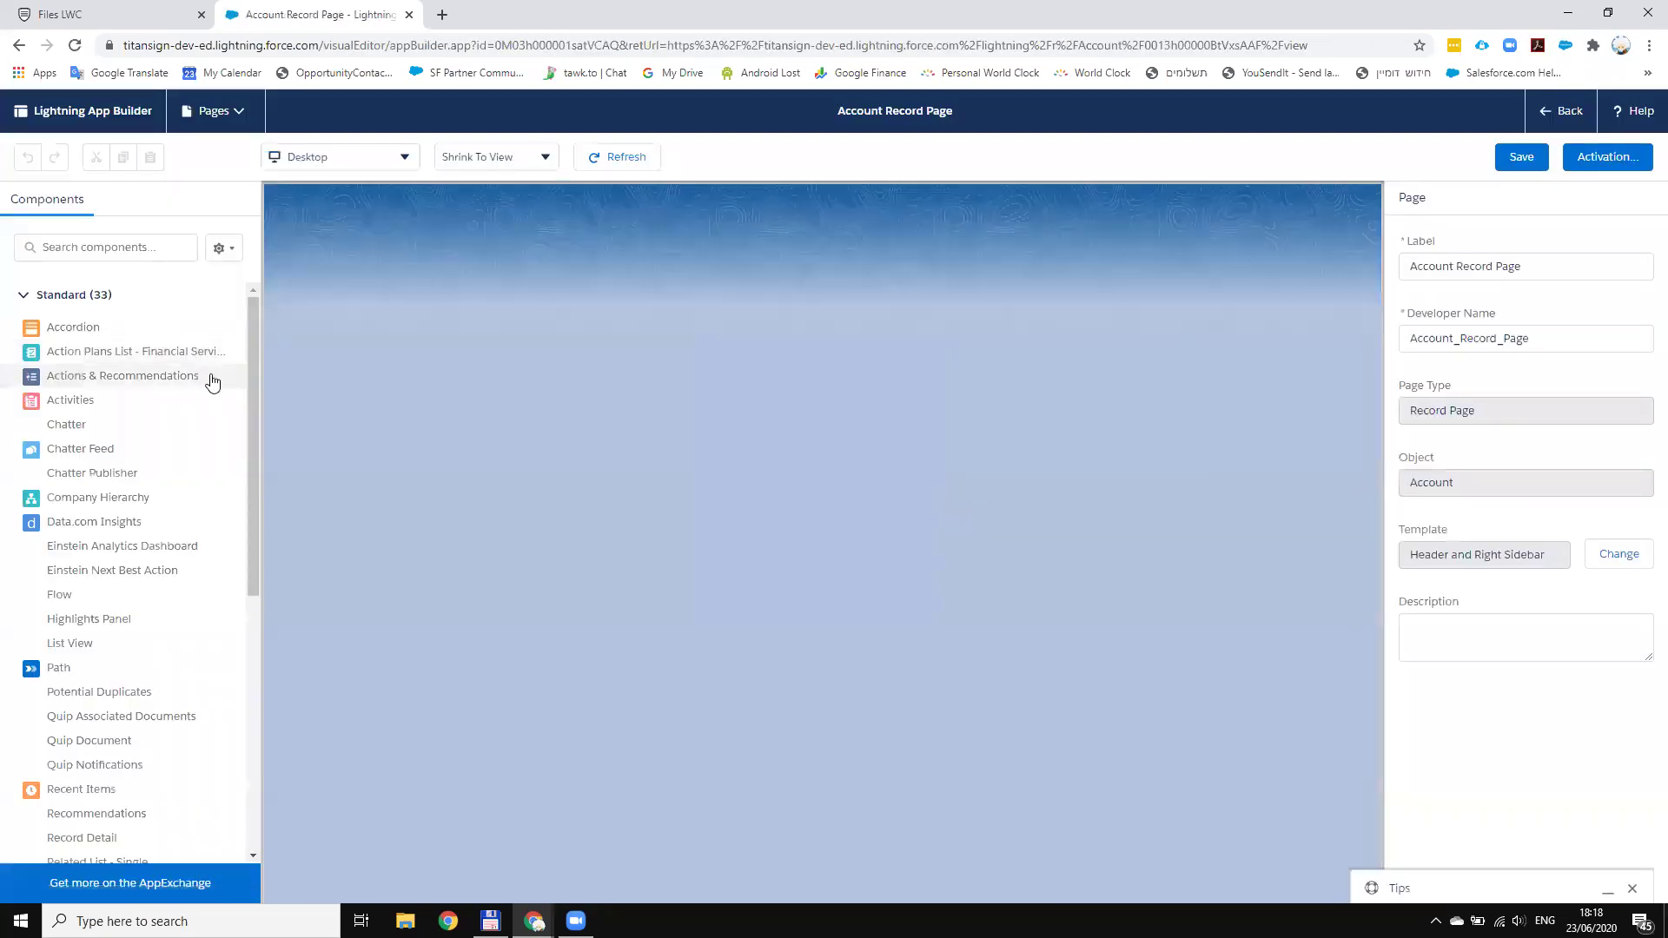
- Add a third tab to the record page's Tabs component with the custom label 'LWC Files'
{"action": "left_click", "coordinate": [26, 295]}
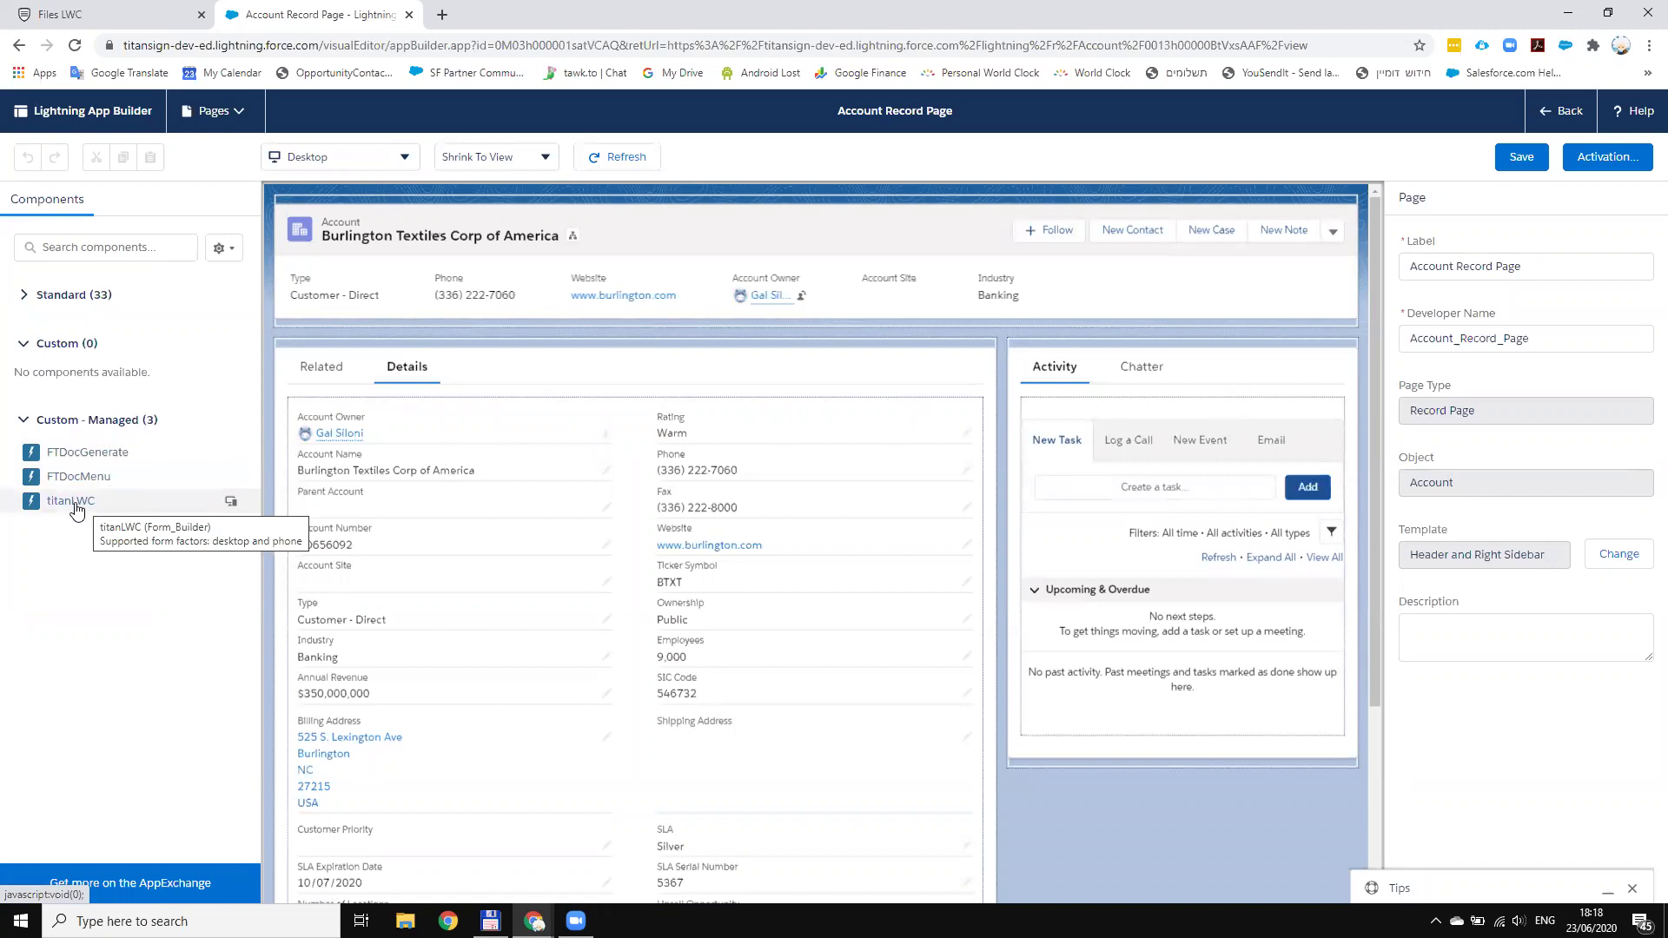
{"action": "left_click", "coordinate": [596, 377]}
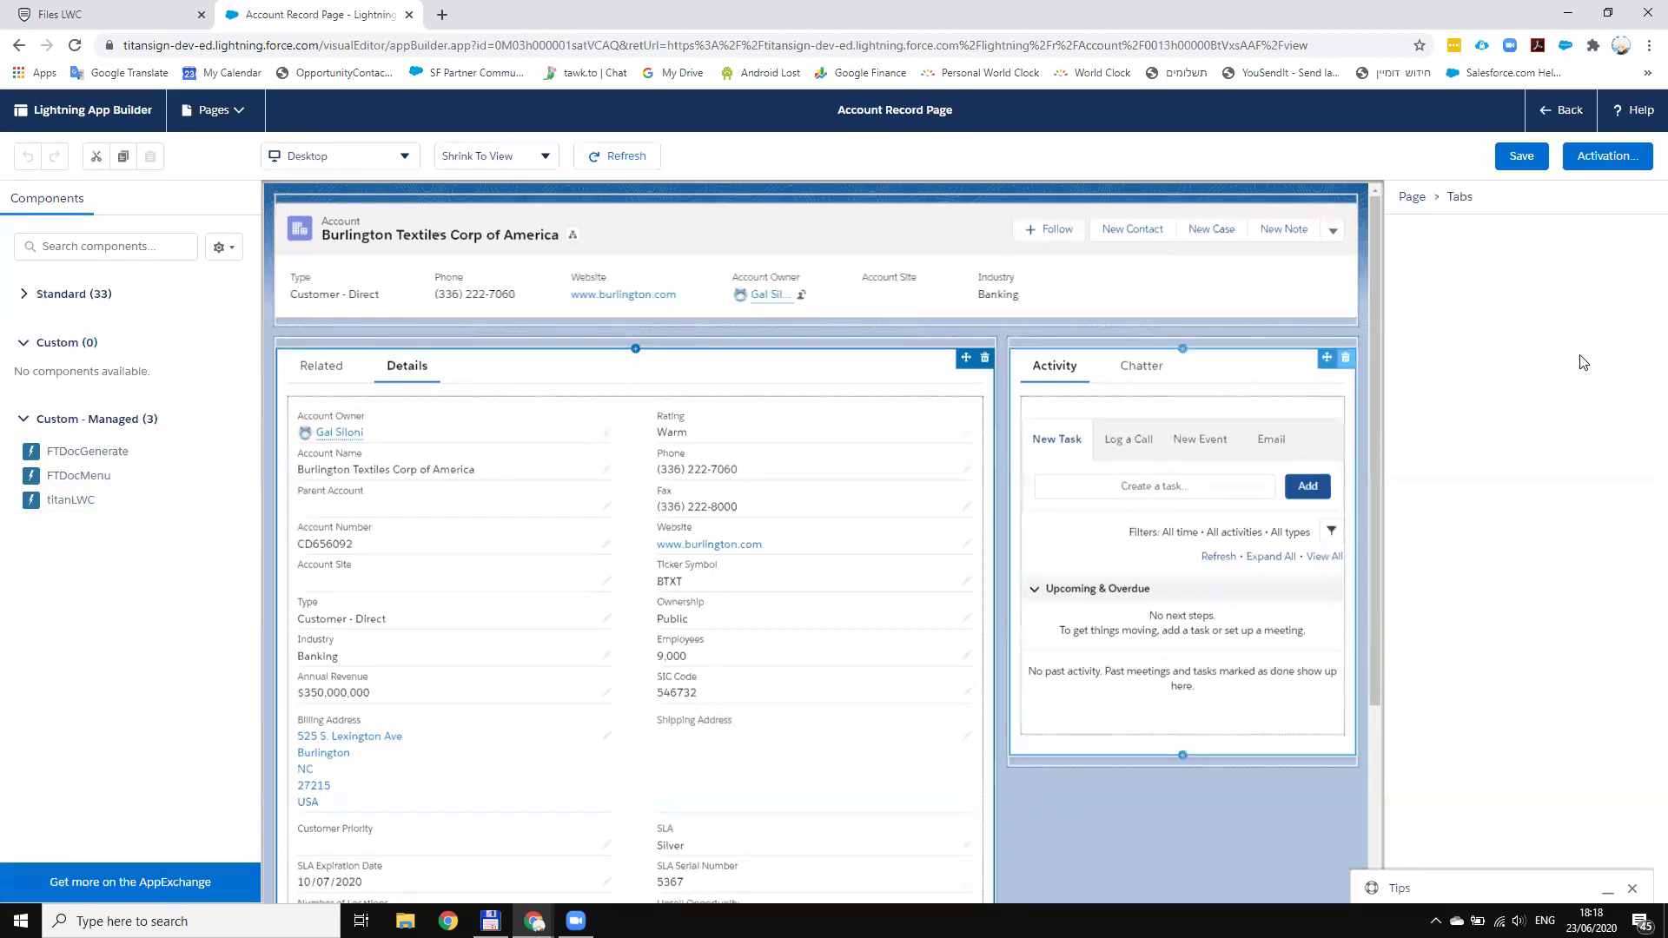
{"action": "left_click", "coordinate": [1442, 410]}
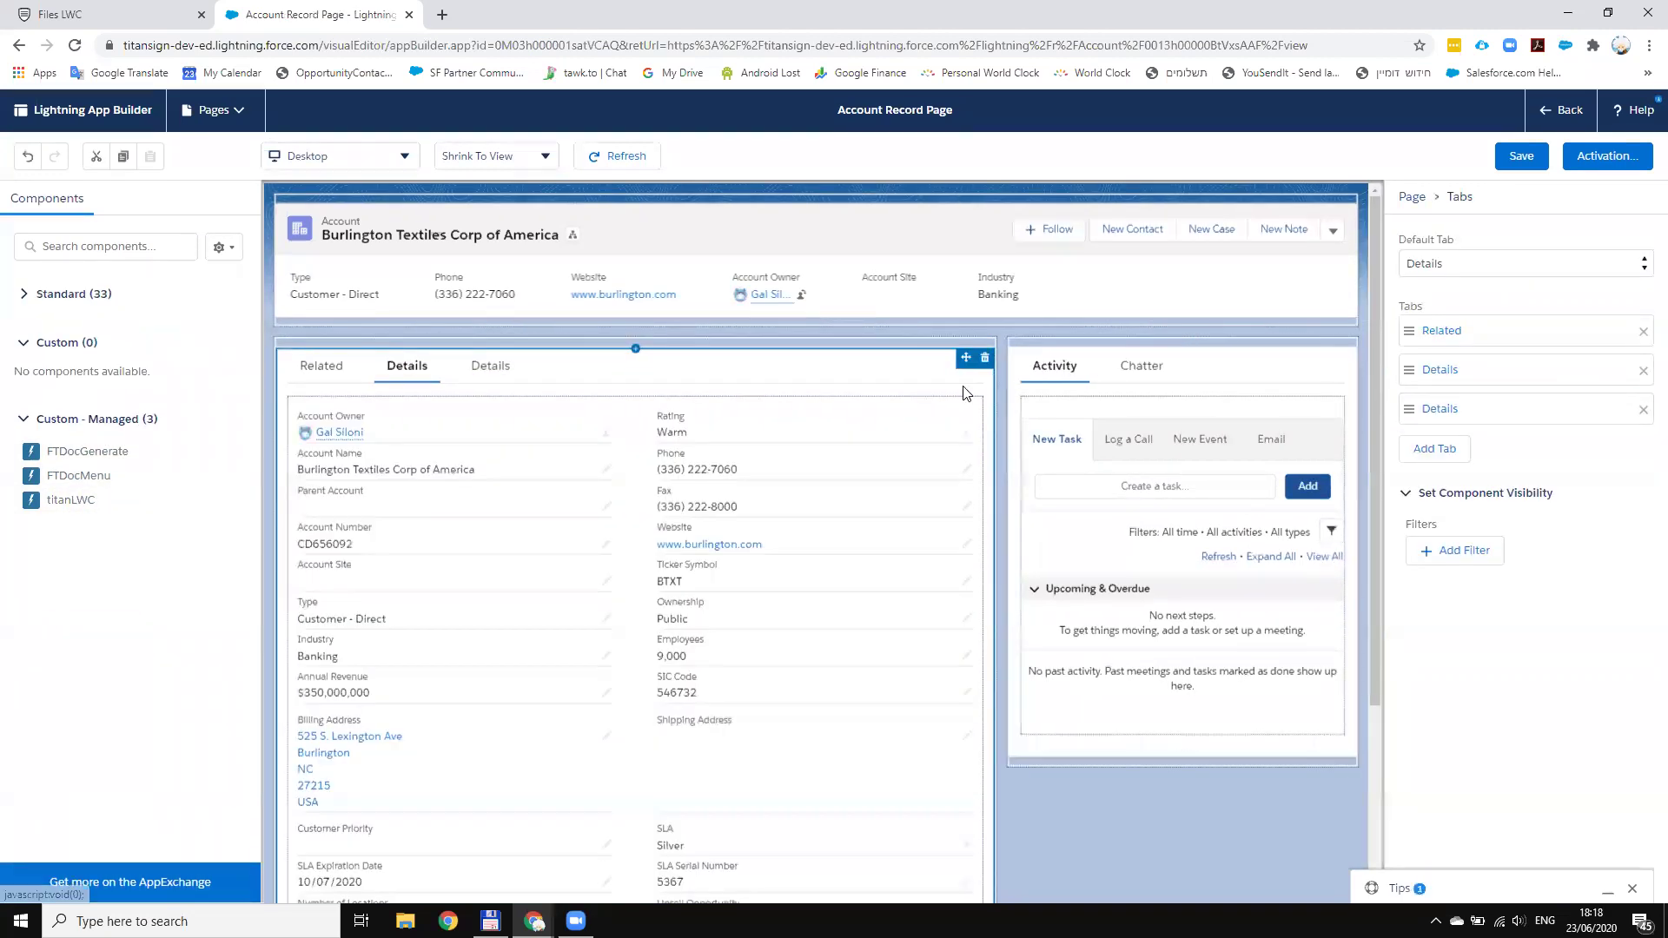
{"action": "left_click", "coordinate": [1512, 408]}
{"action": "left_click", "coordinate": [1247, 432]}
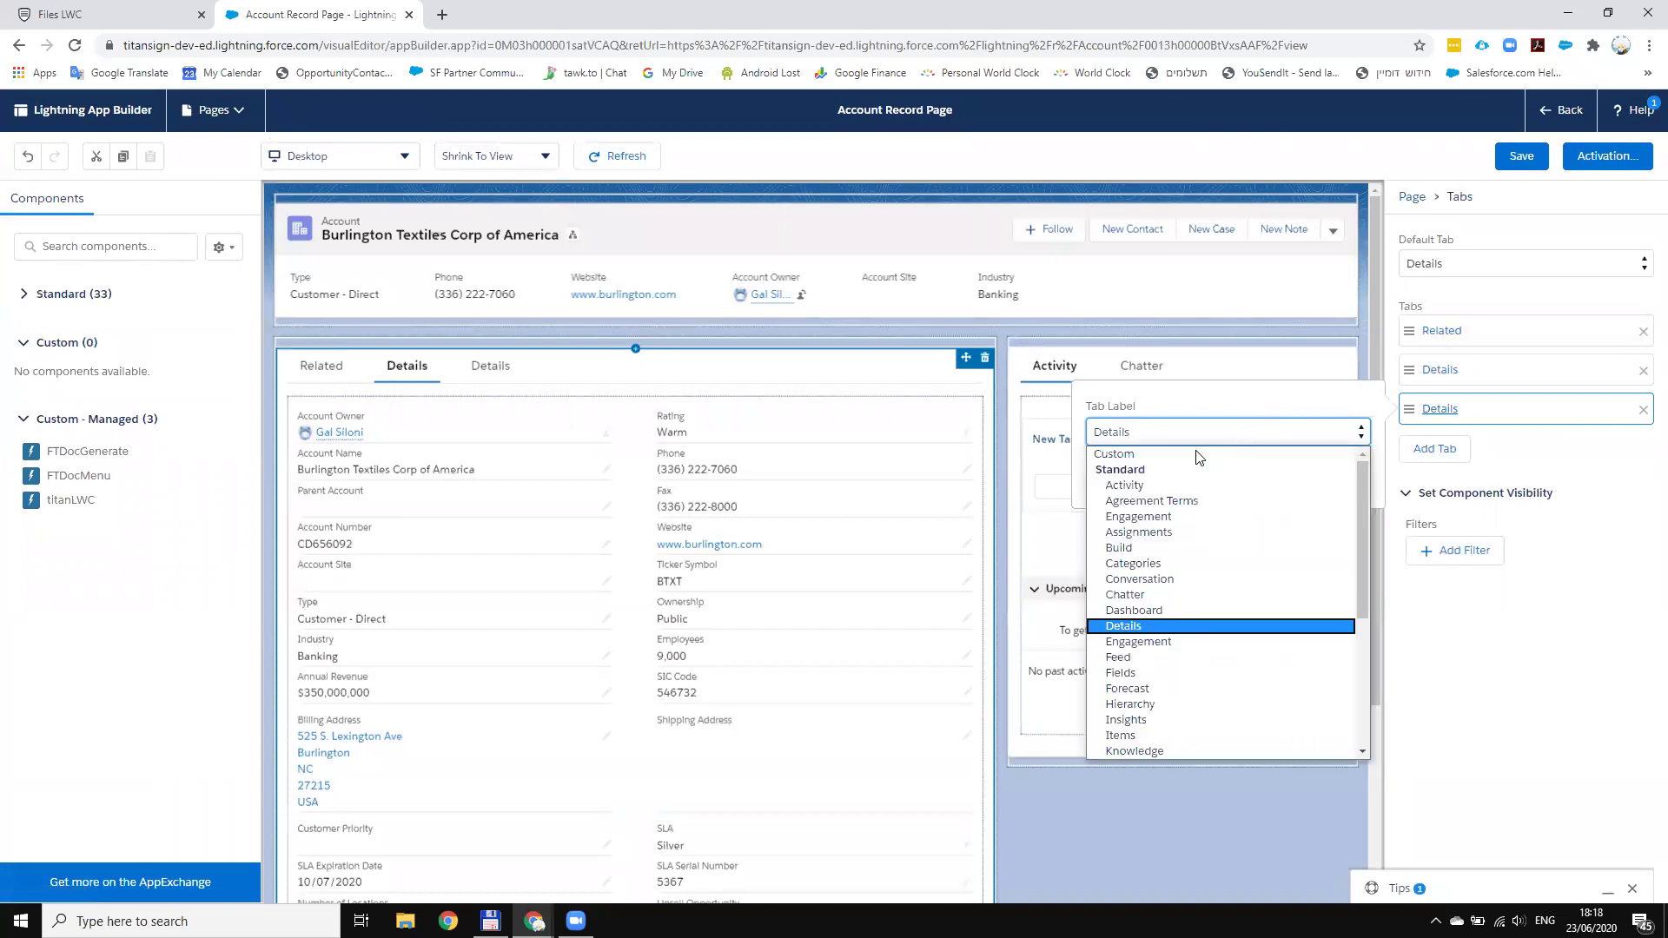
{"action": "left_click", "coordinate": [1199, 453]}
{"action": "left_click", "coordinate": [1143, 483]}
{"action": "type", "text": "L"}
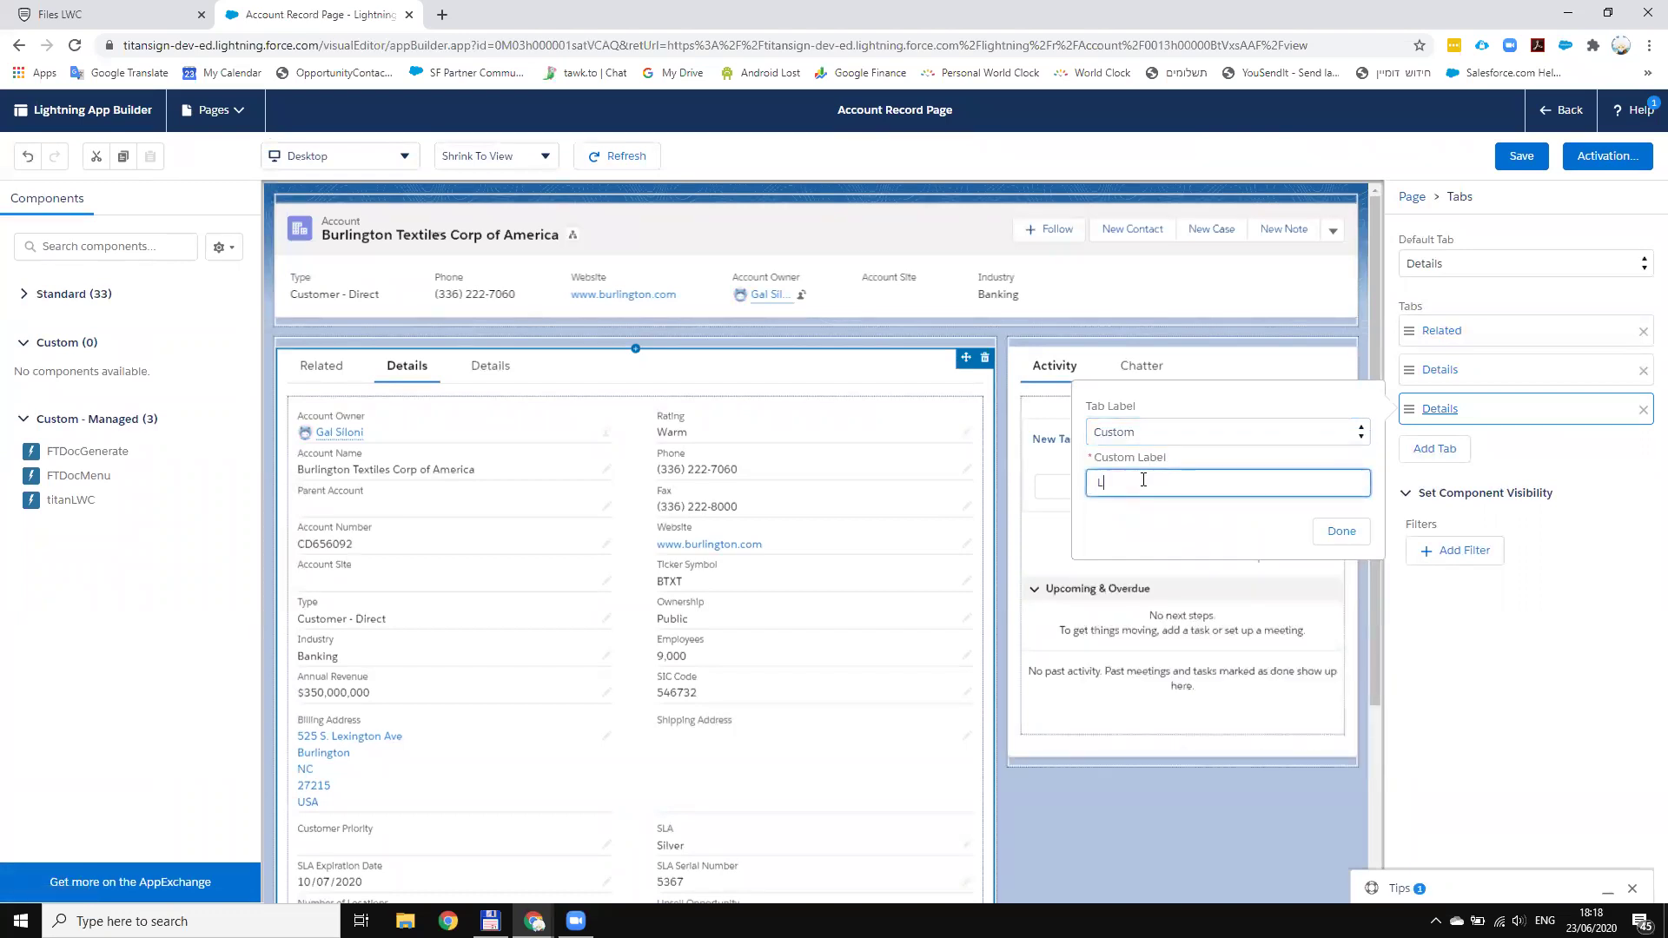
{"action": "type", "text": "WC Files"}
{"action": "left_click", "coordinate": [1341, 530]}
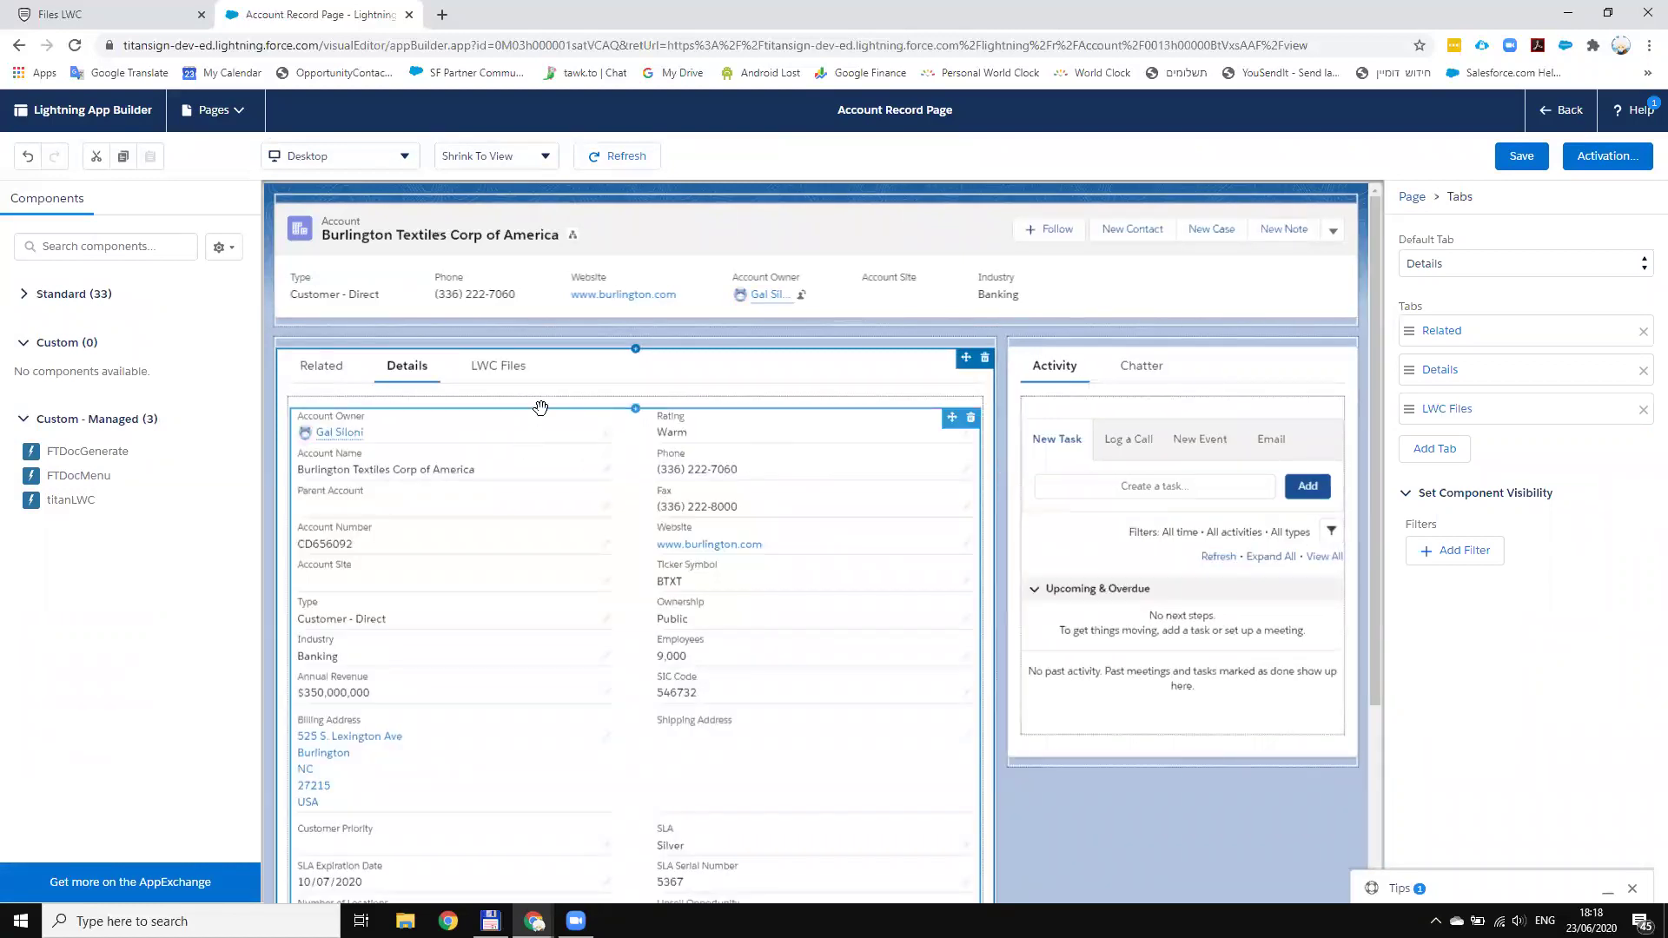
- Place titanLWC in the LWC Files tab, paste the Titan form URL as titanURL, and save
{"action": "left_click", "coordinate": [498, 365]}
{"action": "left_click_drag", "start_coordinate": [96, 501], "coordinate": [599, 492]}
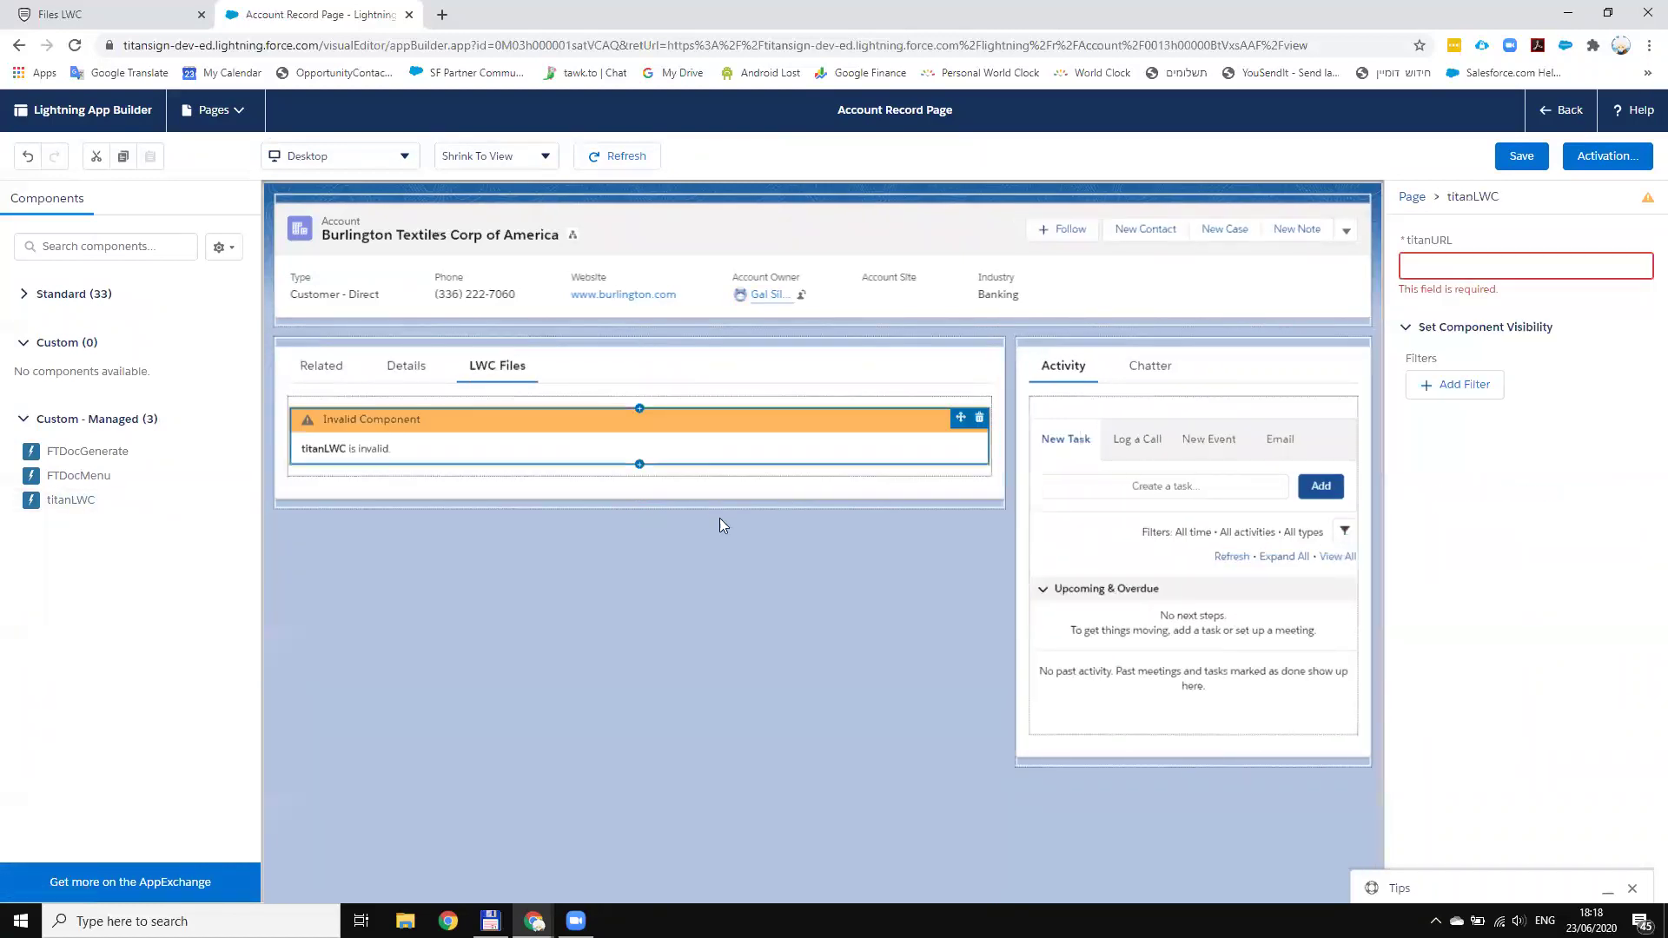
{"action": "left_click", "coordinate": [1477, 263]}
{"action": "key", "text": "ctrl+v"}
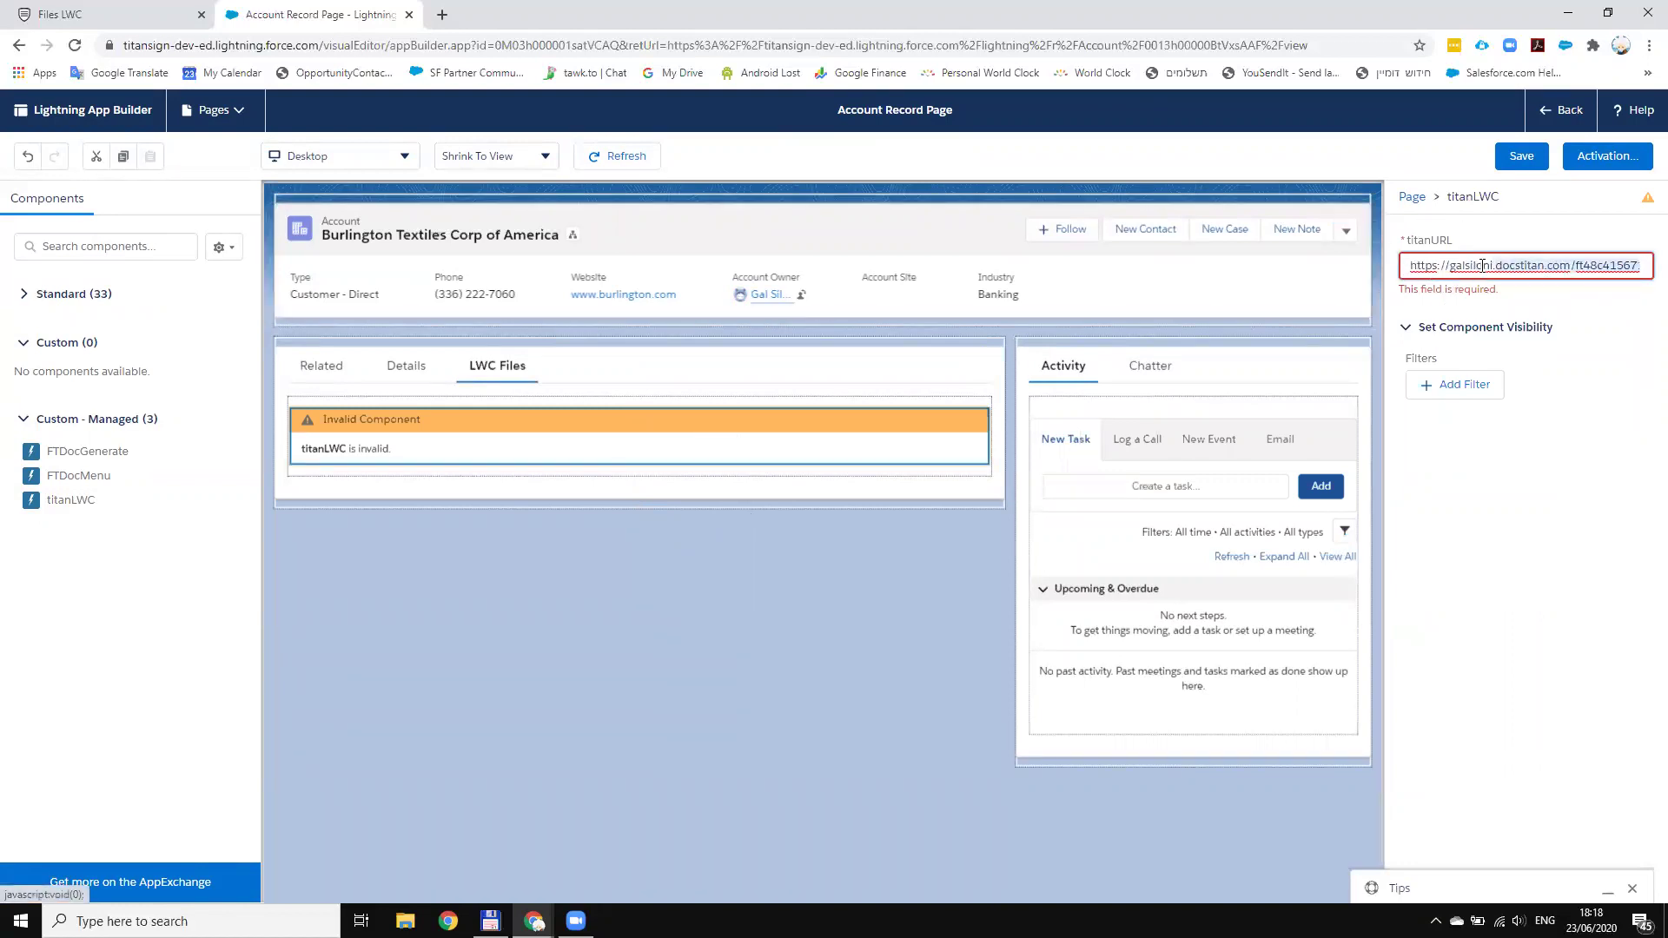
{"action": "left_click", "coordinate": [1521, 156]}
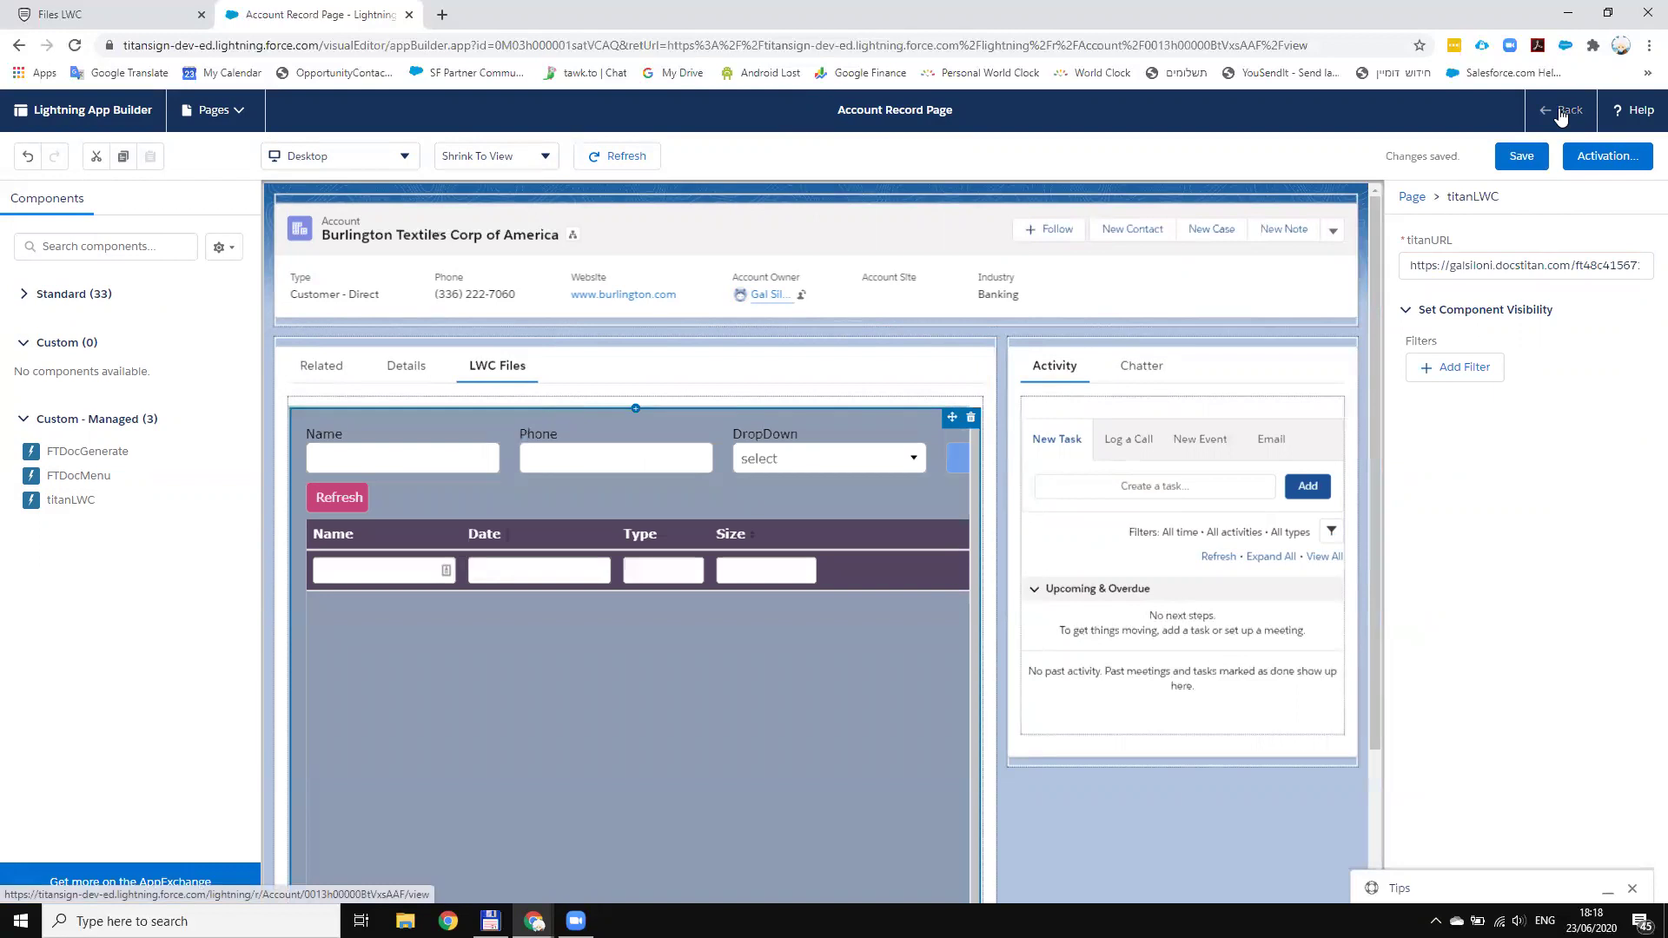
- Return to the Burlington Textiles account, open its LWC Files tab, and view the Demo Agreemnt file
{"action": "left_click", "coordinate": [1551, 113]}
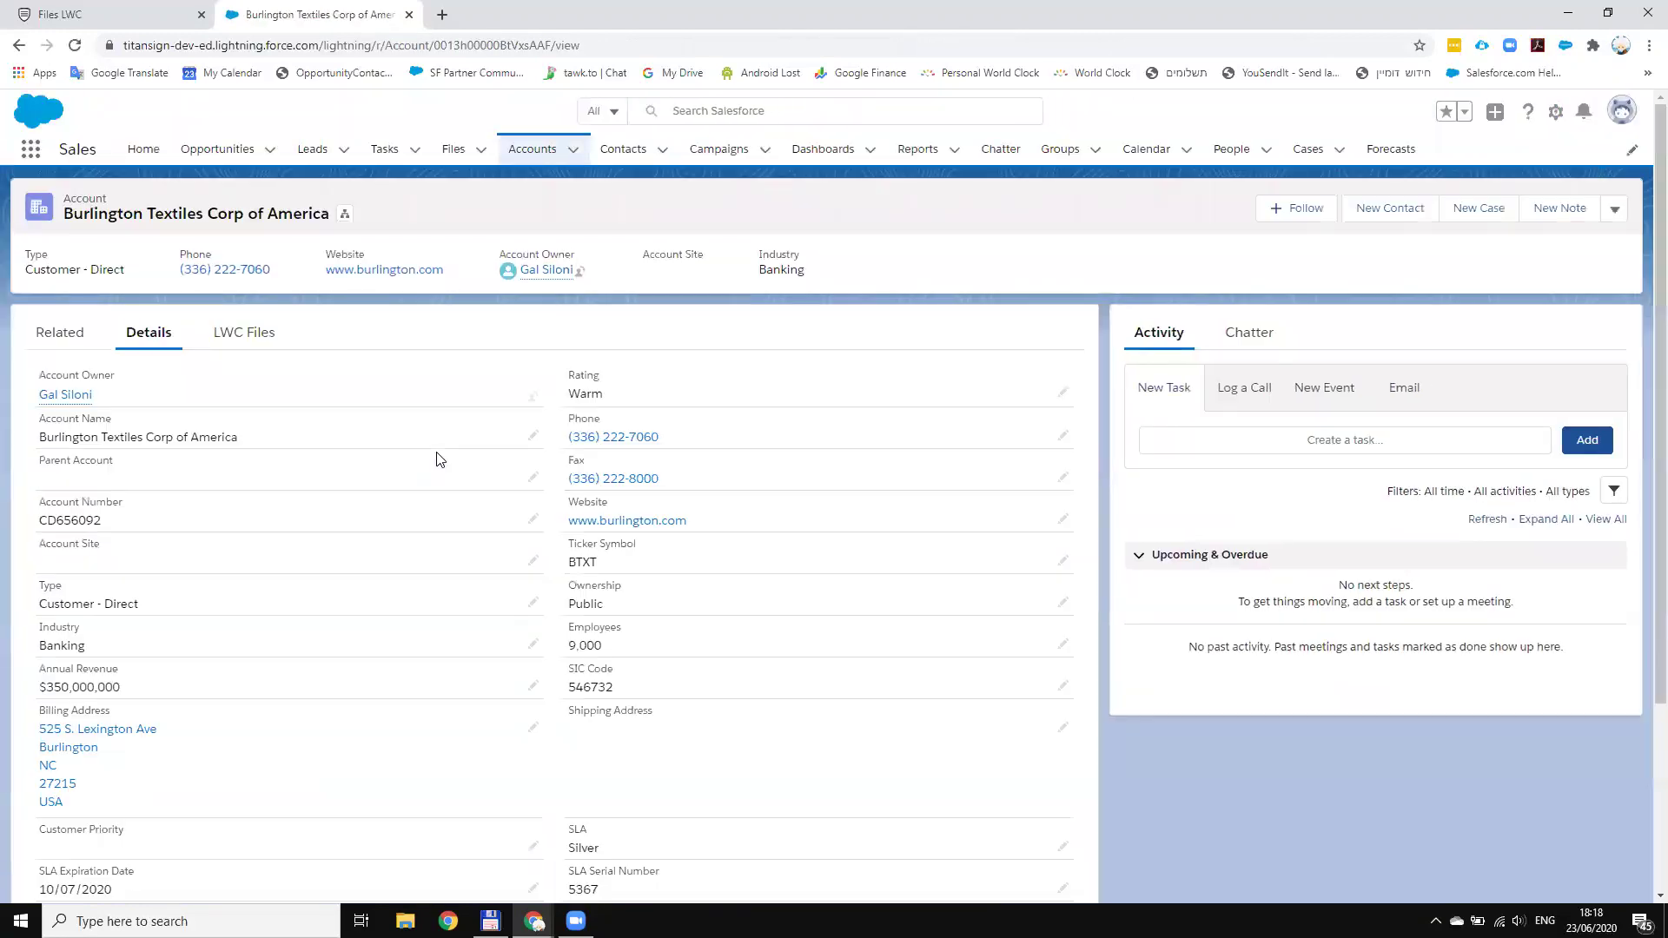
{"action": "left_click", "coordinate": [62, 339]}
{"action": "left_click", "coordinate": [259, 342]}
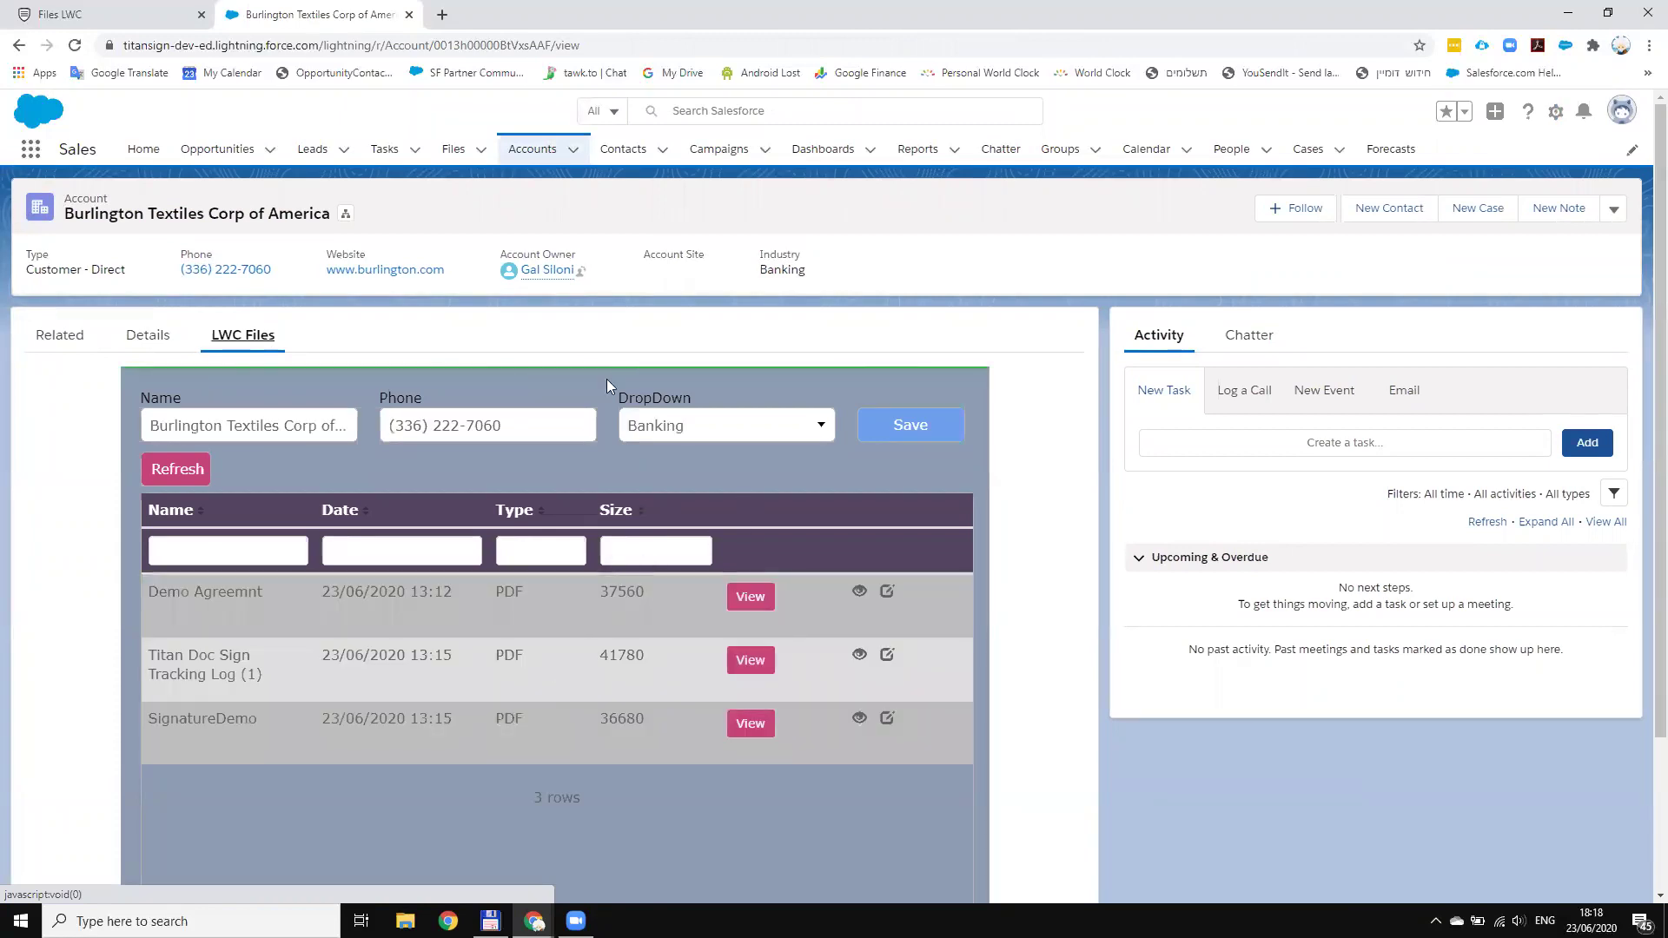
{"action": "left_click", "coordinate": [754, 599]}
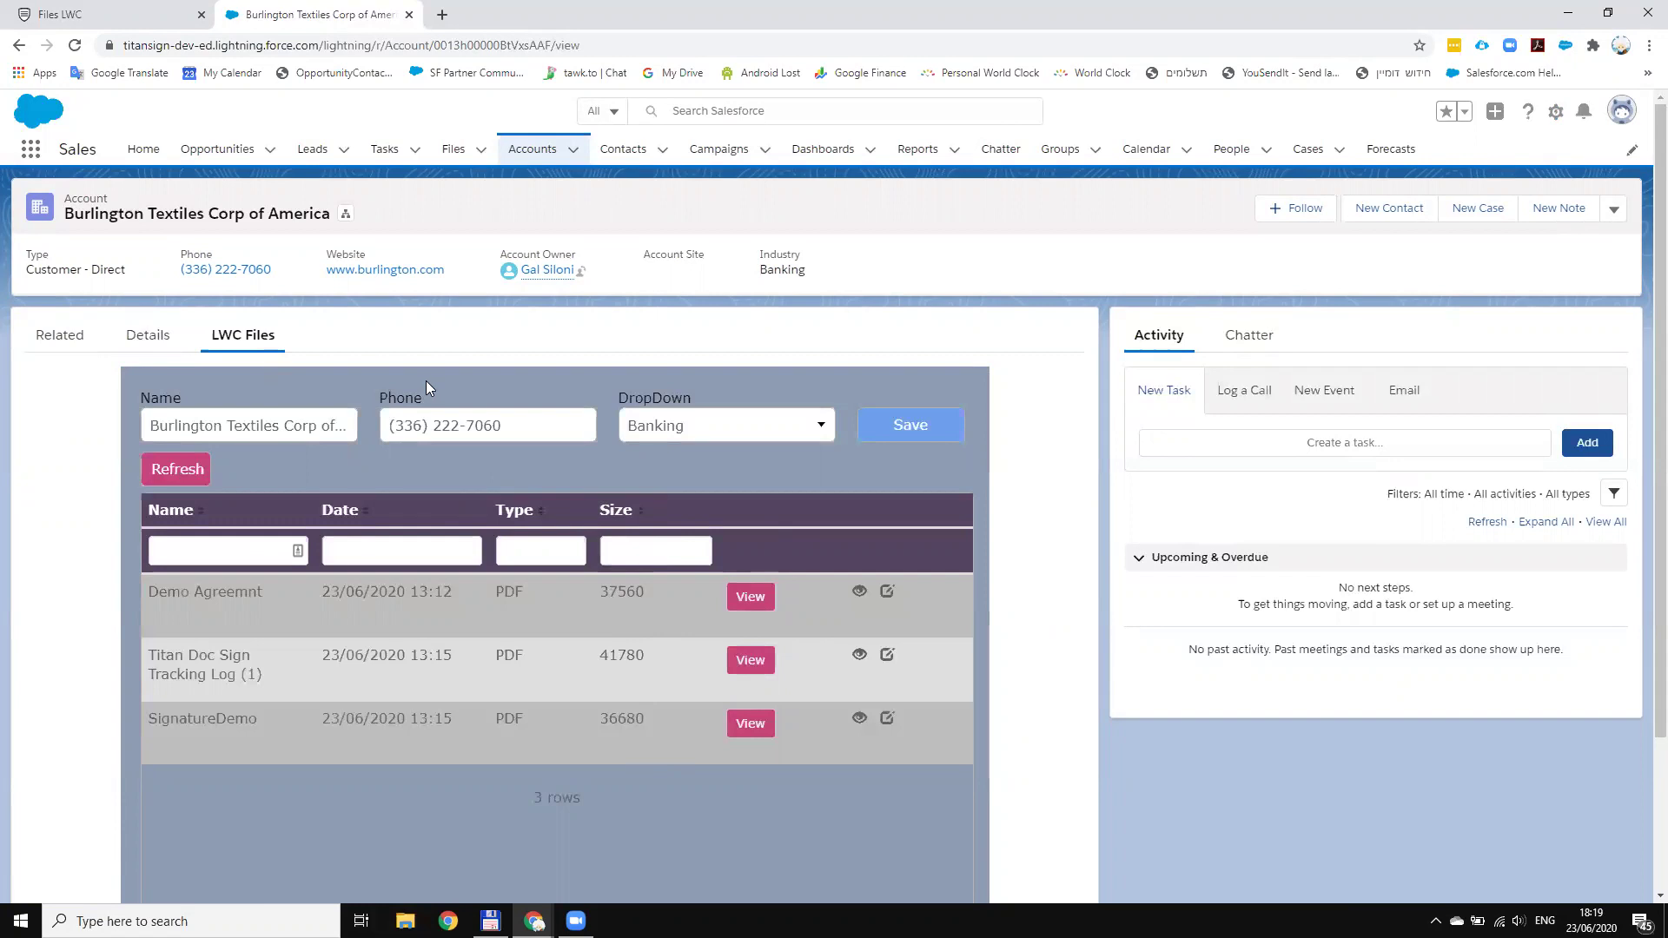
- Review the Files LWC form's Salesforce integration settings and its push logs, noting the connected username
{"action": "left_click", "coordinate": [104, 15]}
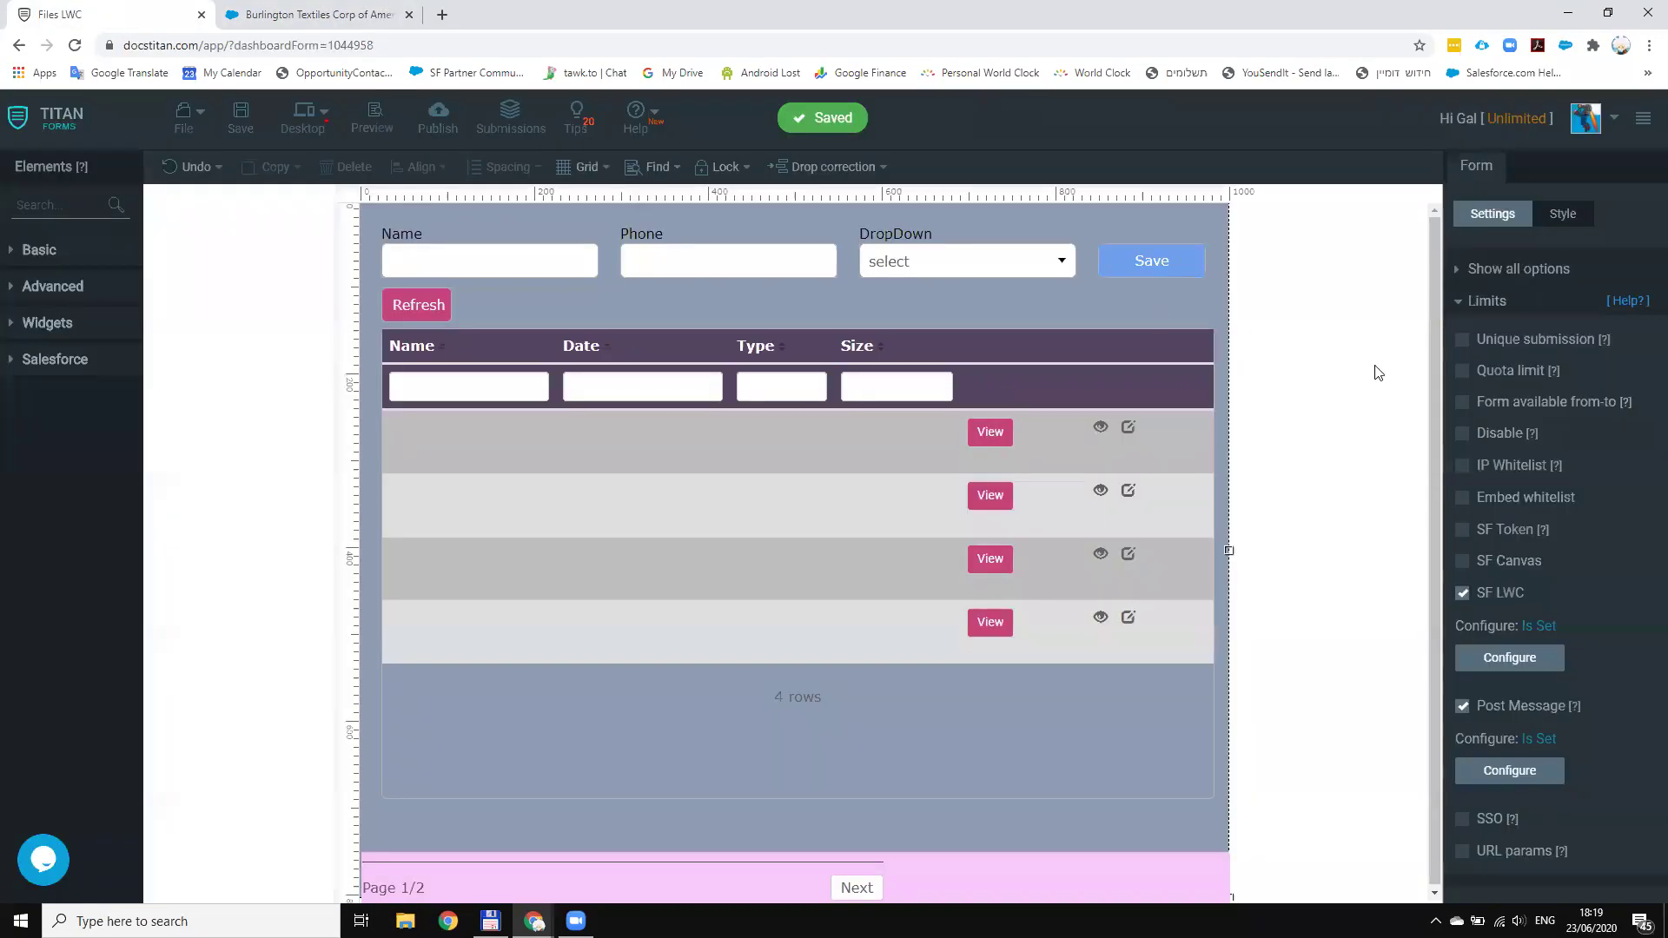
{"action": "left_click", "coordinate": [1522, 269]}
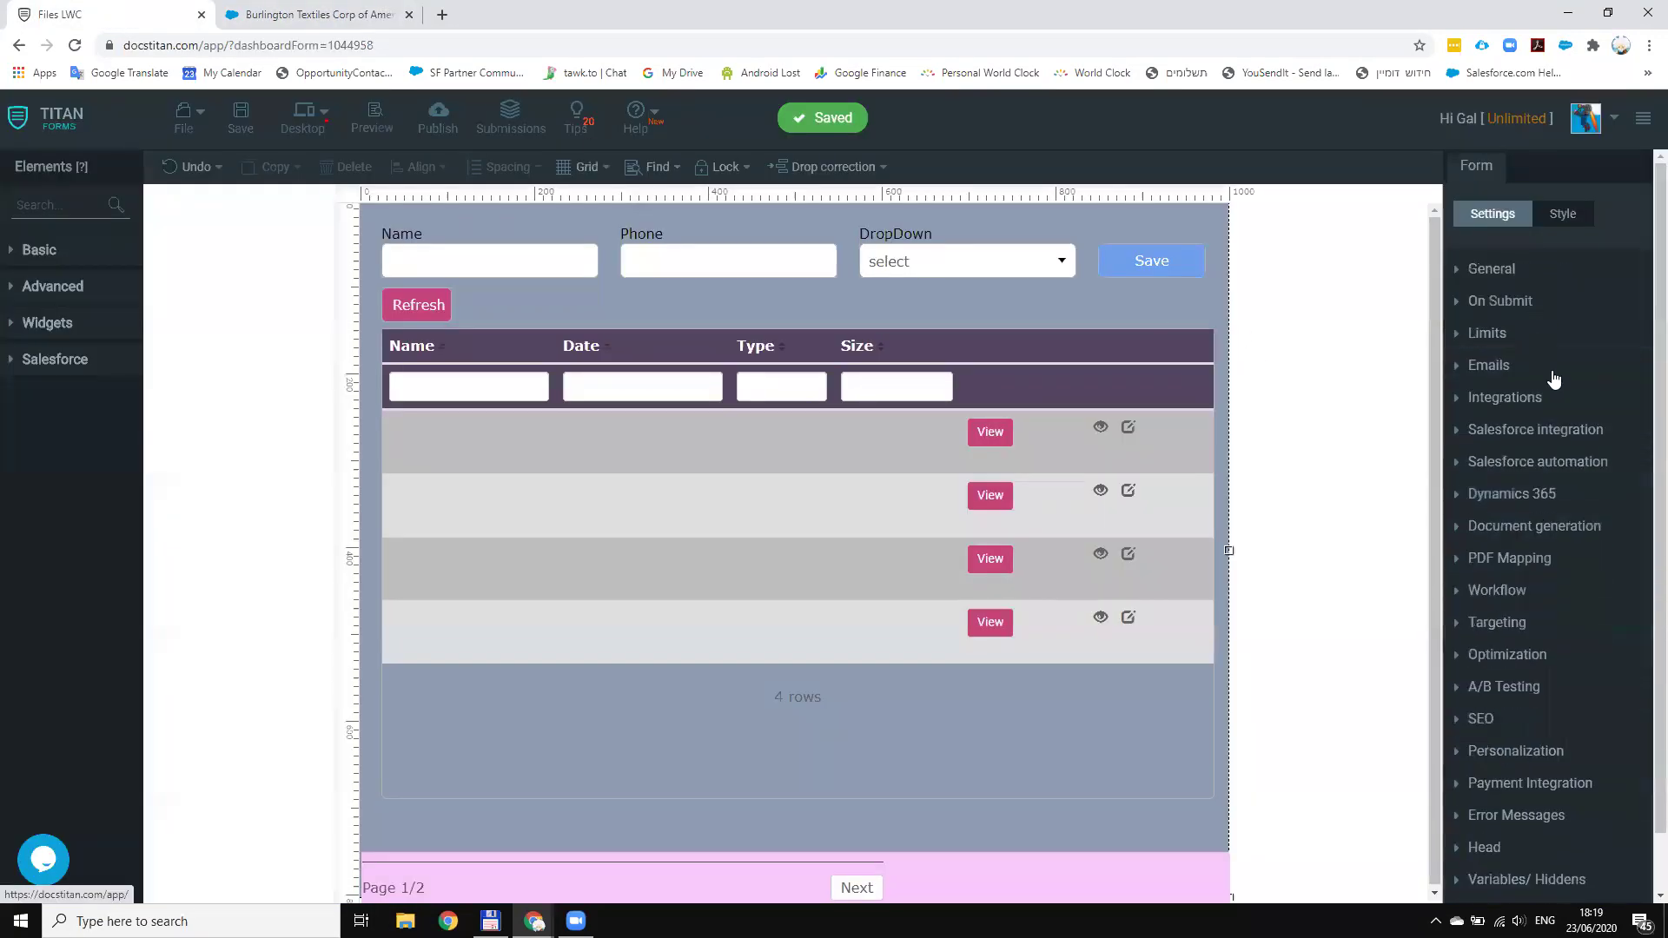
{"action": "left_click", "coordinate": [1561, 430]}
{"action": "left_click", "coordinate": [1608, 560]}
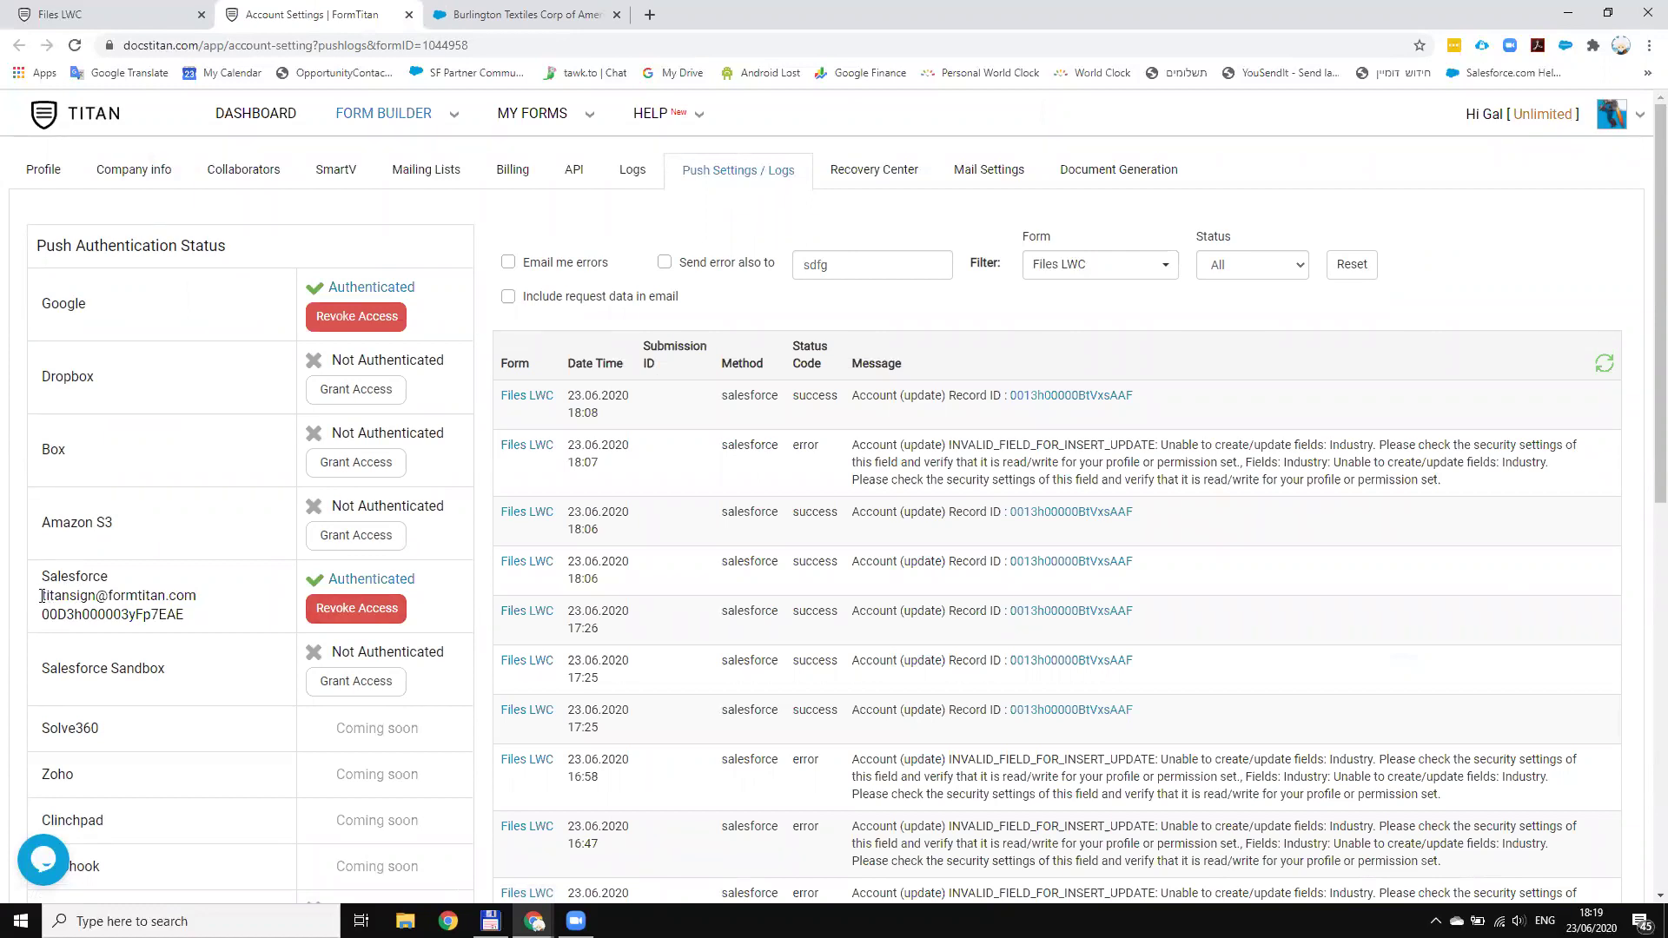
{"action": "left_click_drag", "start_coordinate": [43, 596], "coordinate": [214, 599]}
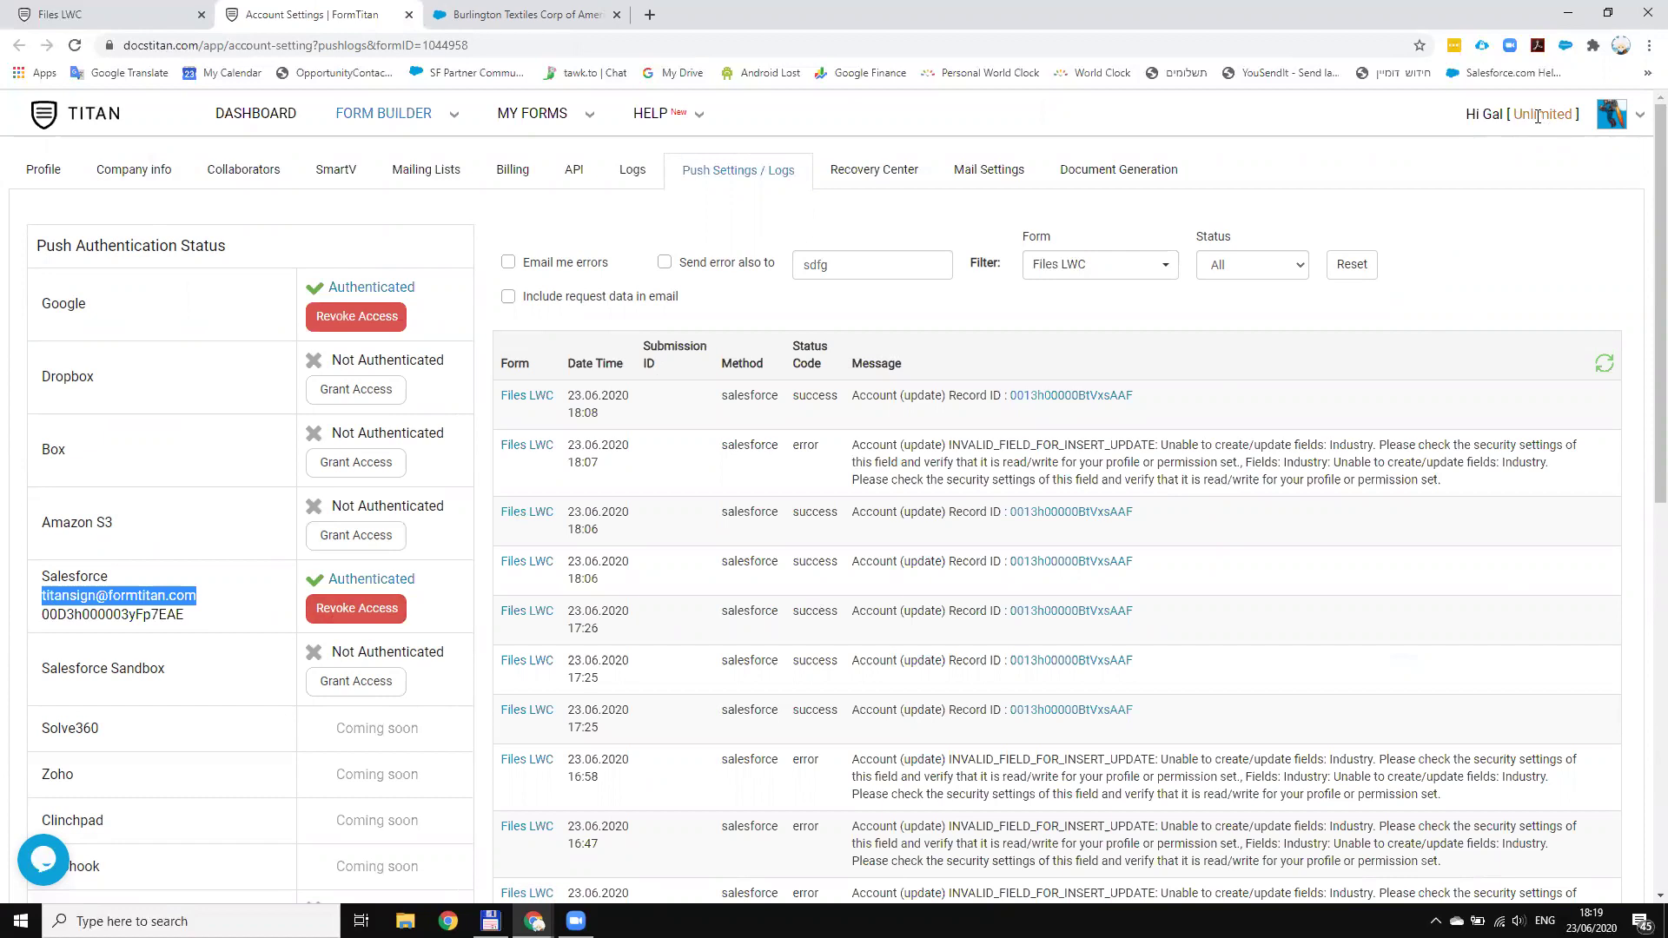
{"action": "left_click", "coordinate": [139, 15]}
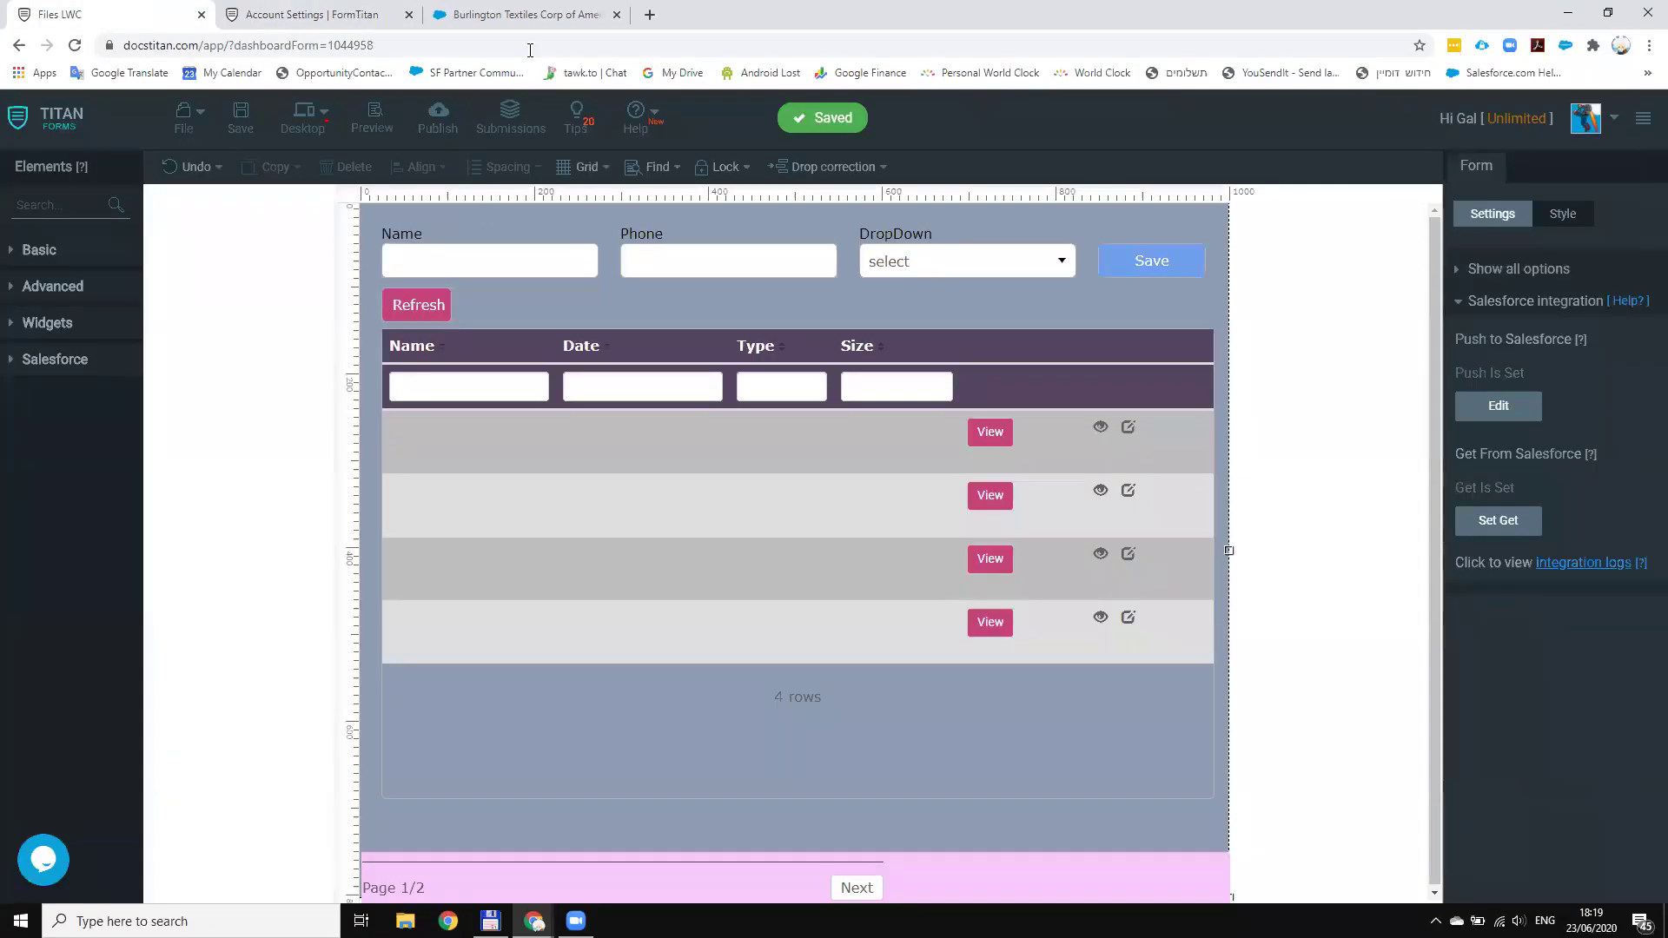
{"action": "left_click", "coordinate": [524, 19]}
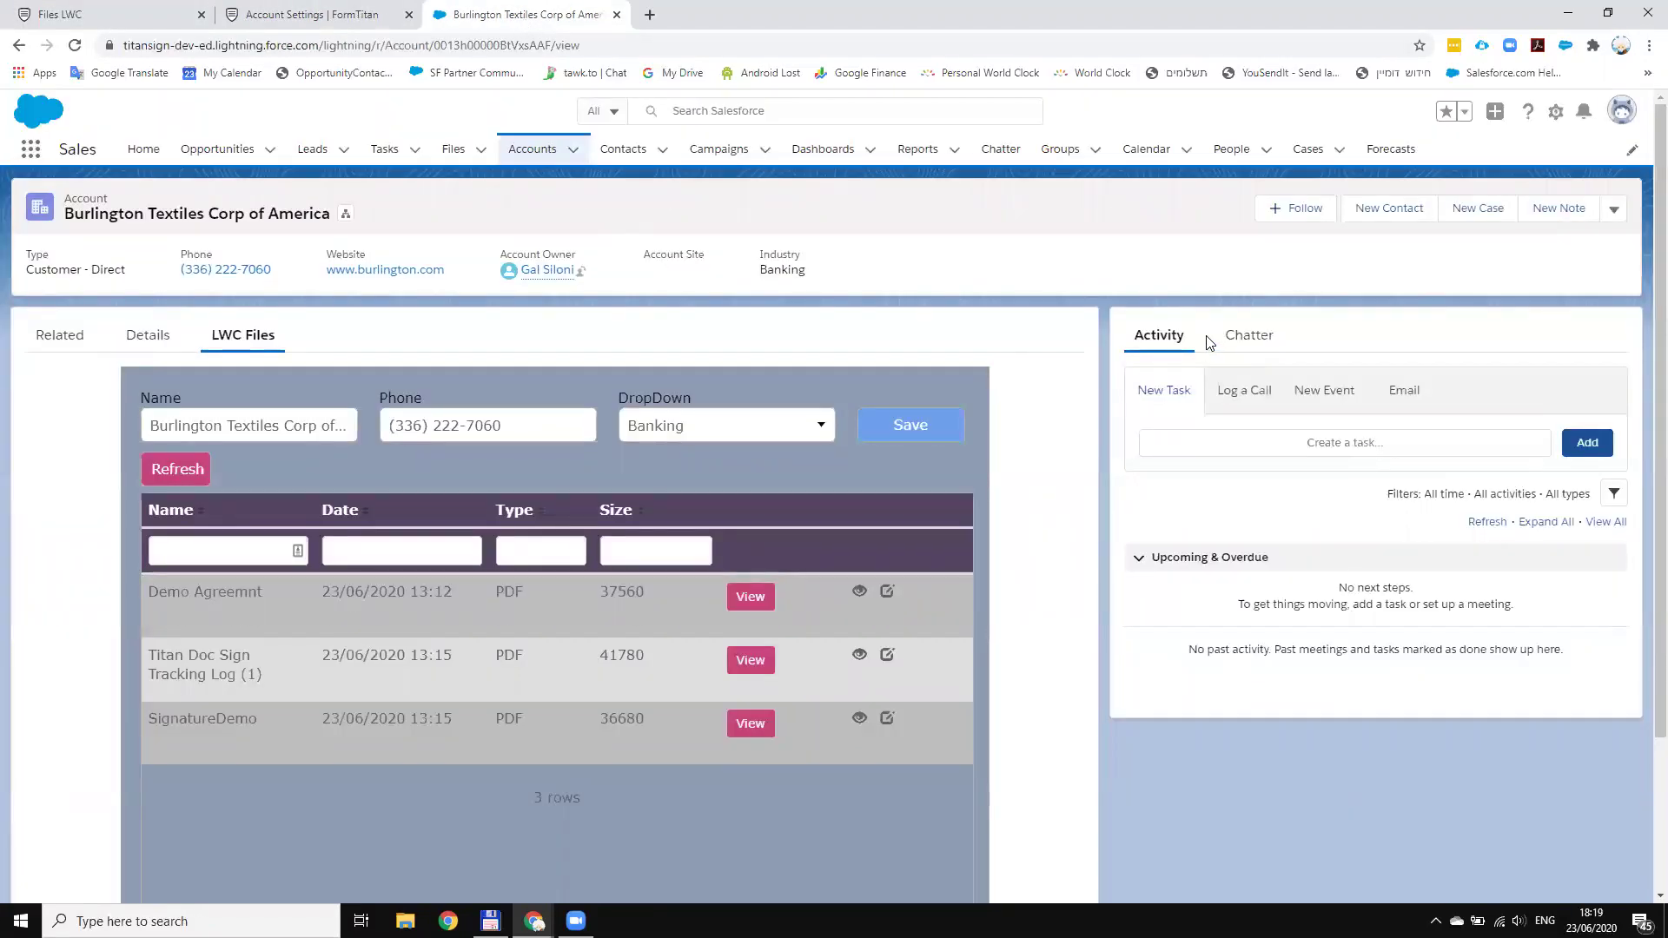
{"action": "left_click", "coordinate": [490, 428]}
{"action": "key", "text": "BackSpace"}
{"action": "type", "text": "7"}
{"action": "mouse_move", "coordinate": [540, 271]}
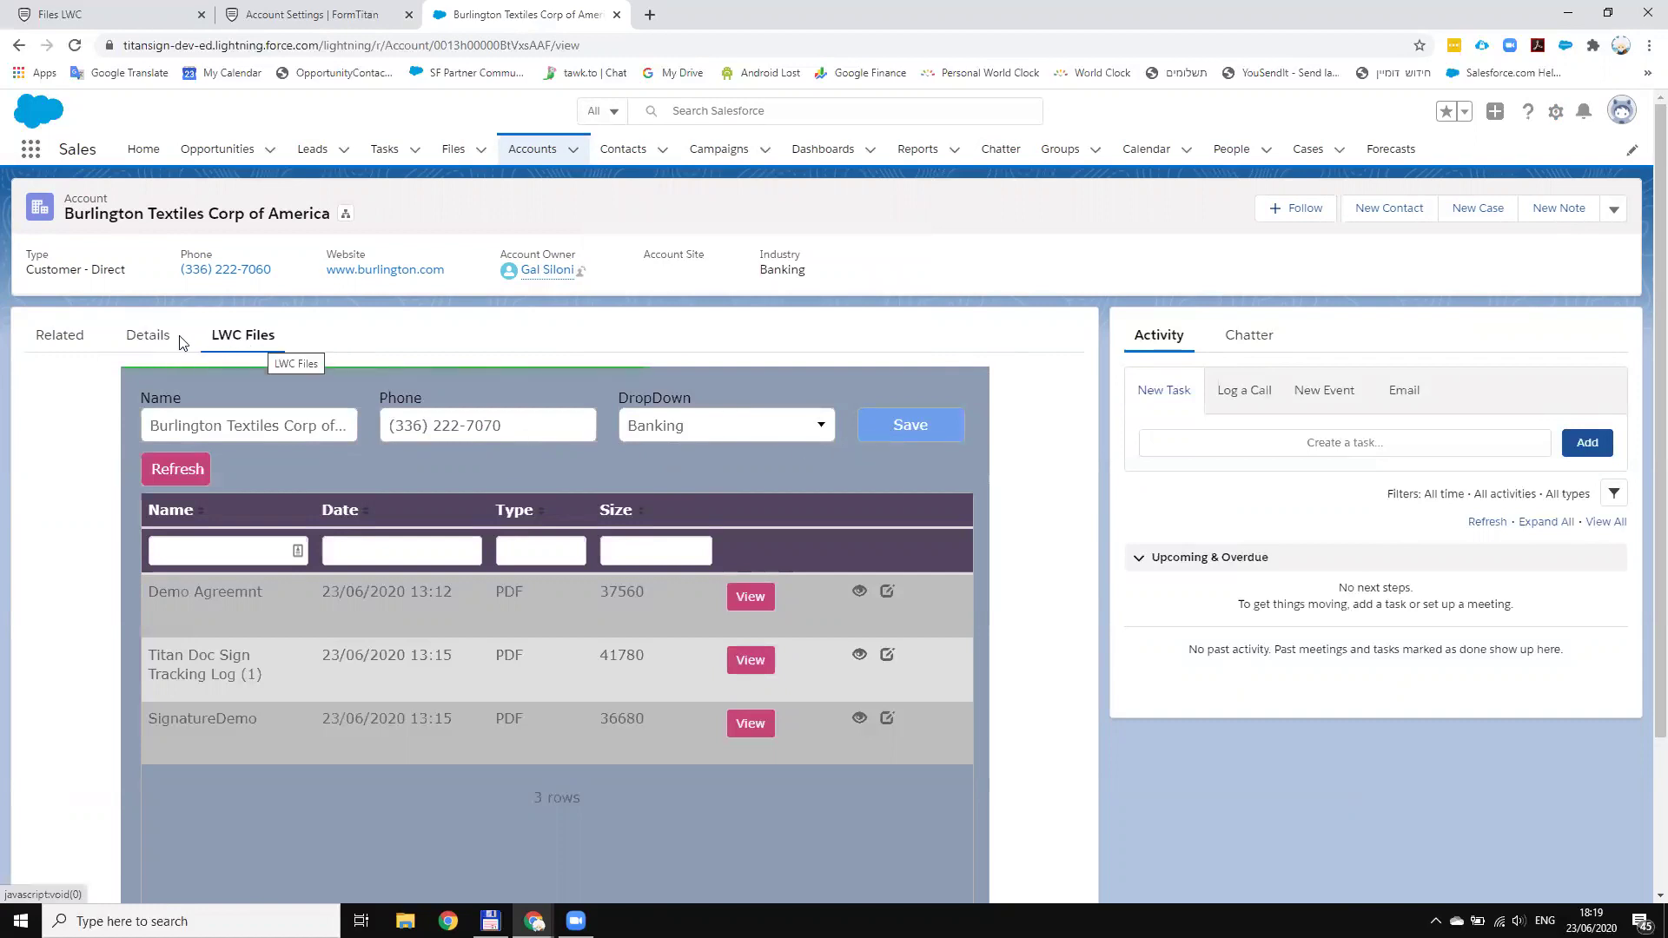
{"action": "left_click", "coordinate": [148, 336]}
{"action": "scroll", "coordinate": [556, 660], "scroll_direction": "down", "scroll_amount": 3}
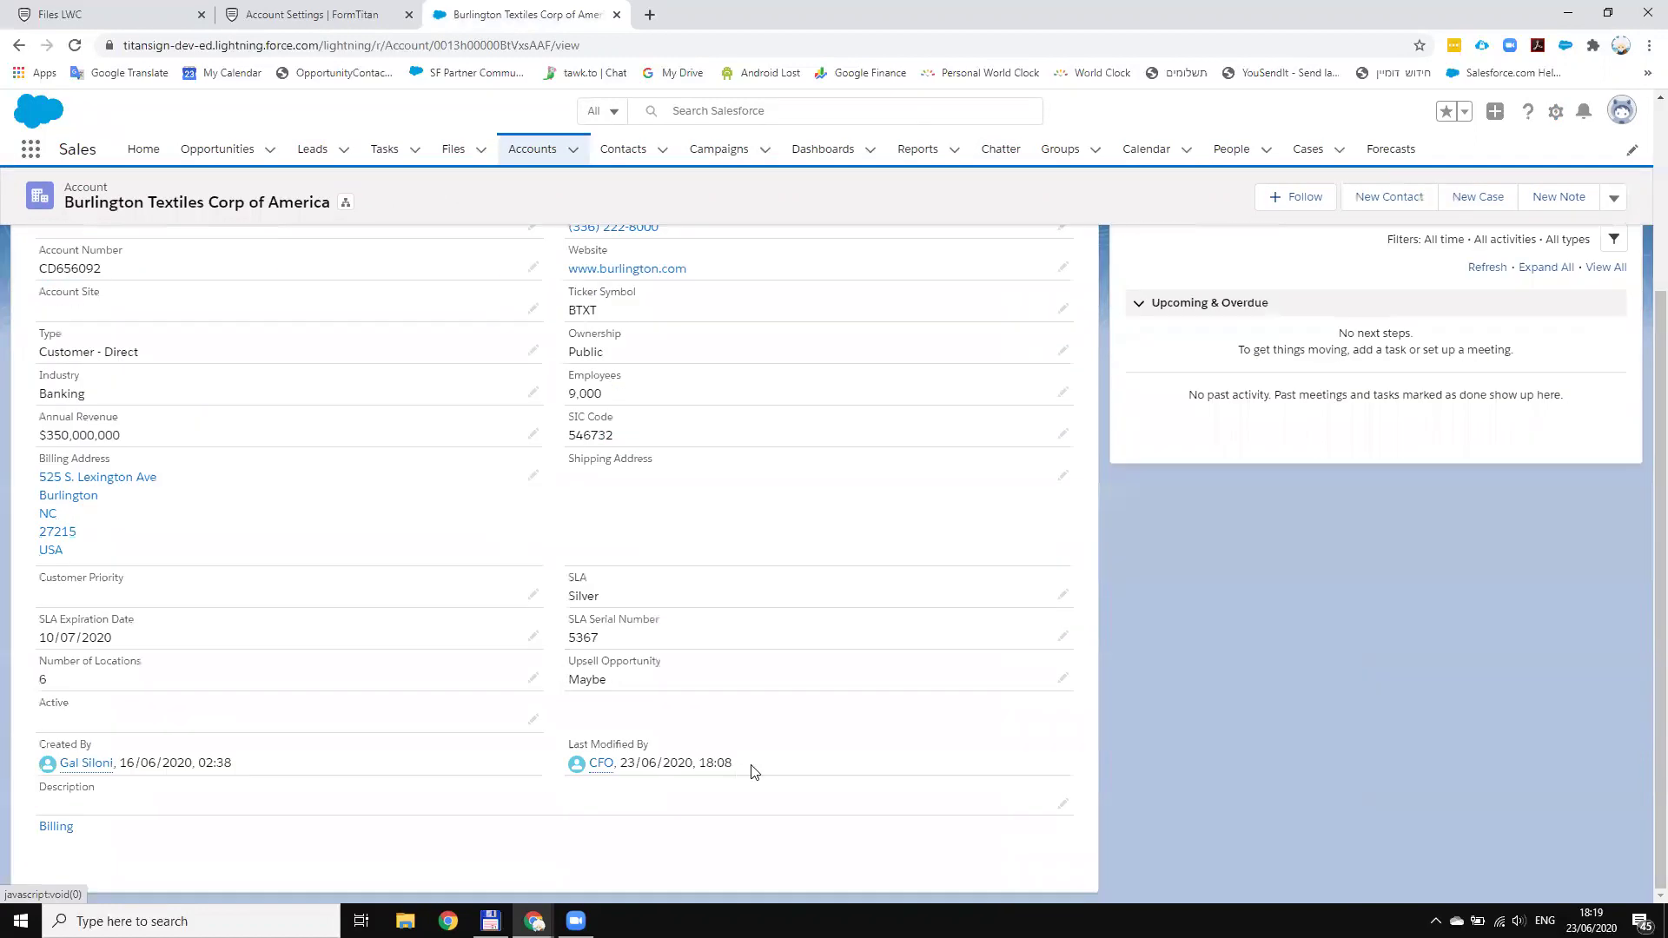
{"action": "key", "text": "F5"}
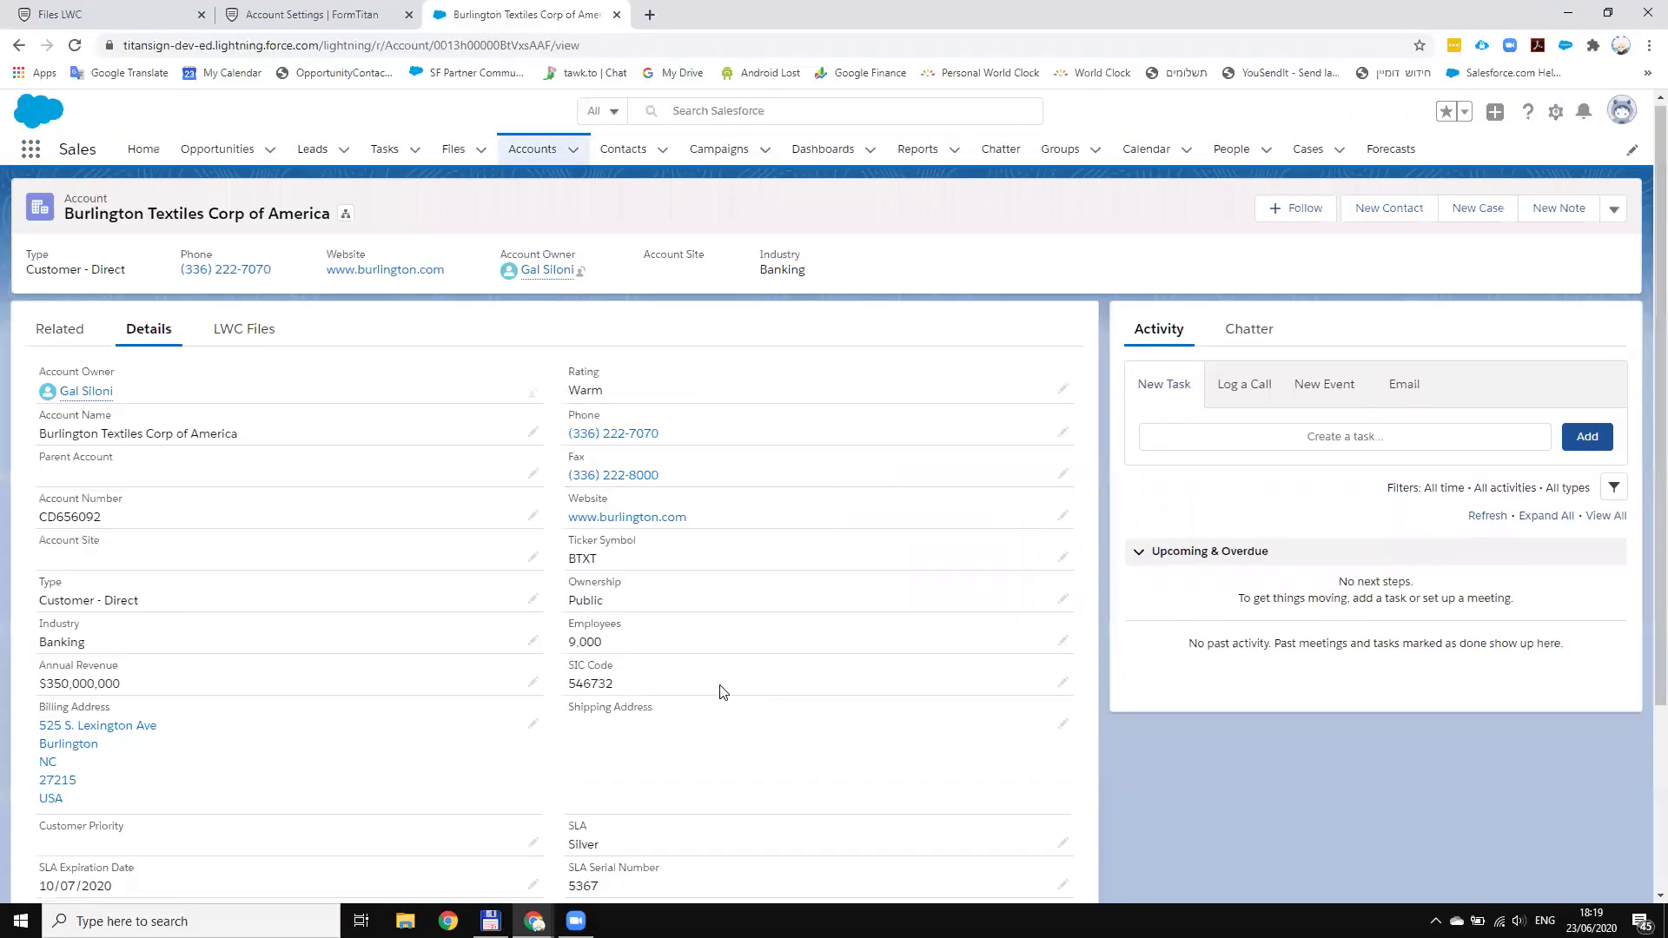
{"action": "scroll", "coordinate": [730, 712], "scroll_direction": "down", "scroll_amount": 4}
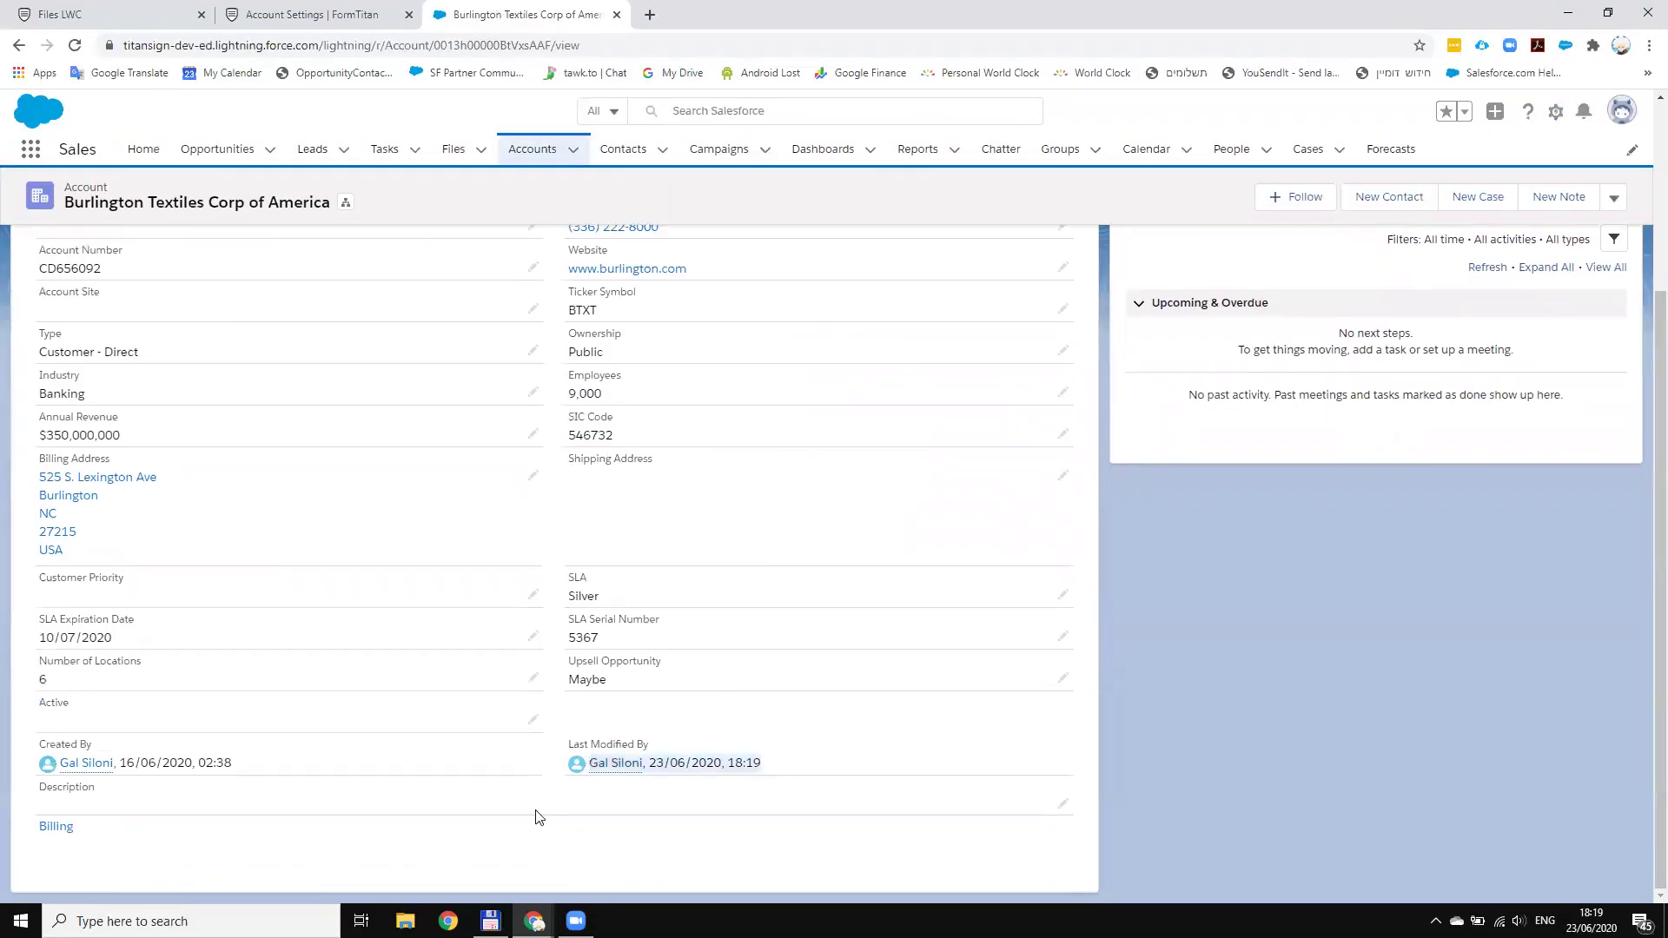
{"action": "scroll", "coordinate": [665, 603], "scroll_direction": "up", "scroll_amount": 4}
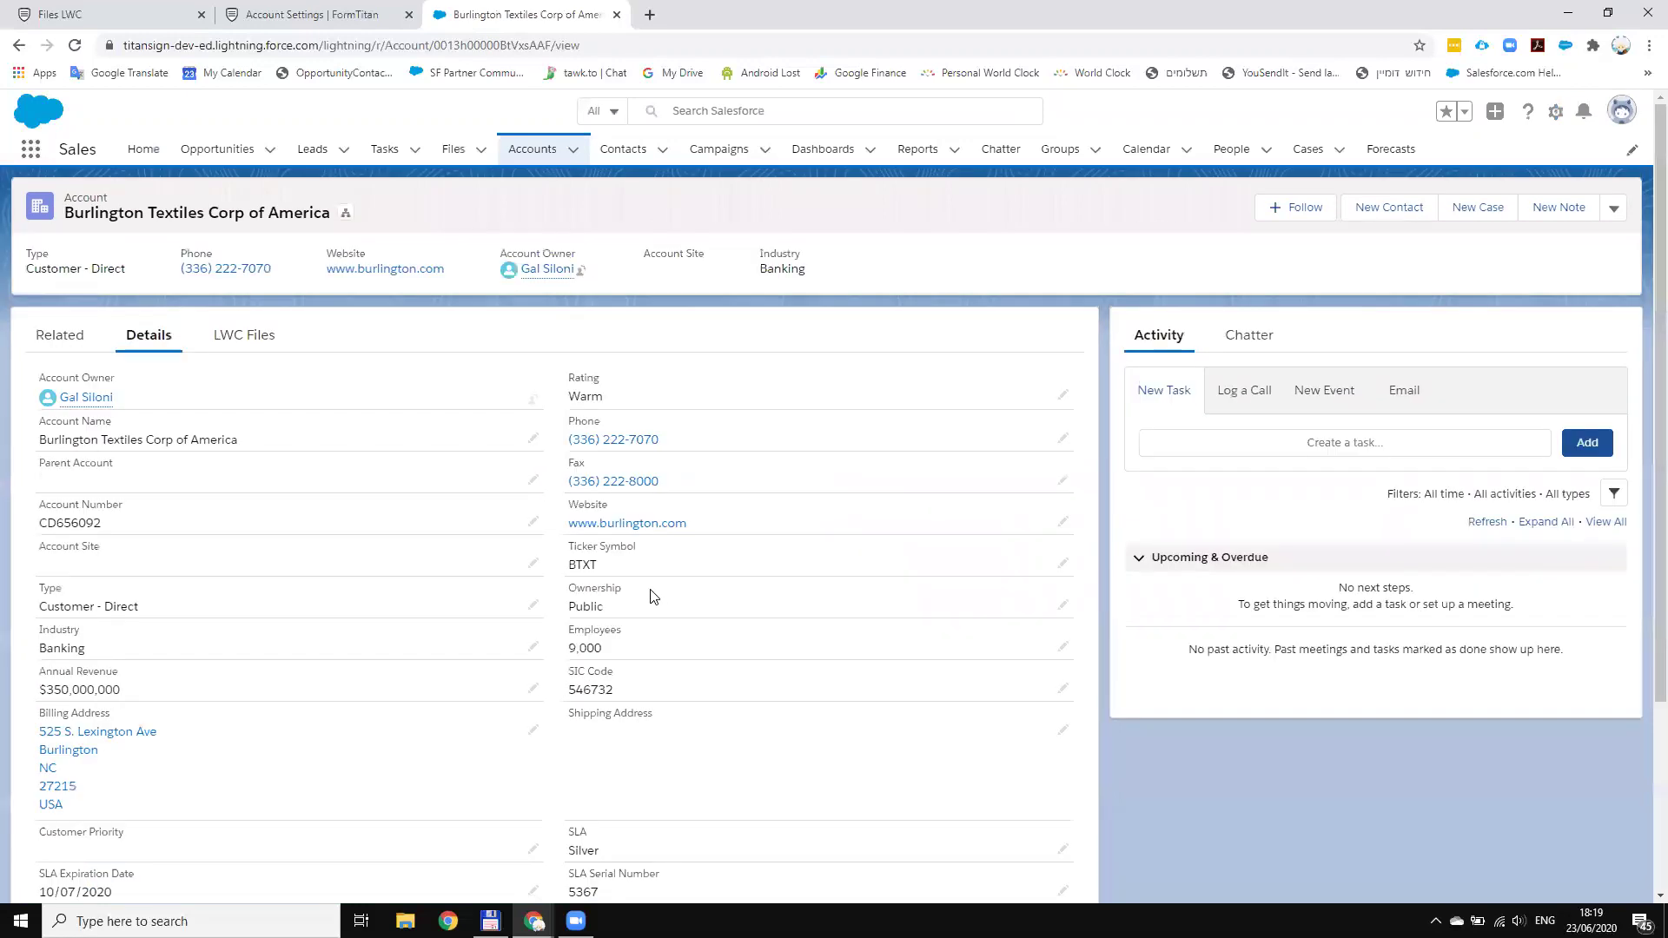
{"action": "left_click", "coordinate": [1621, 111]}
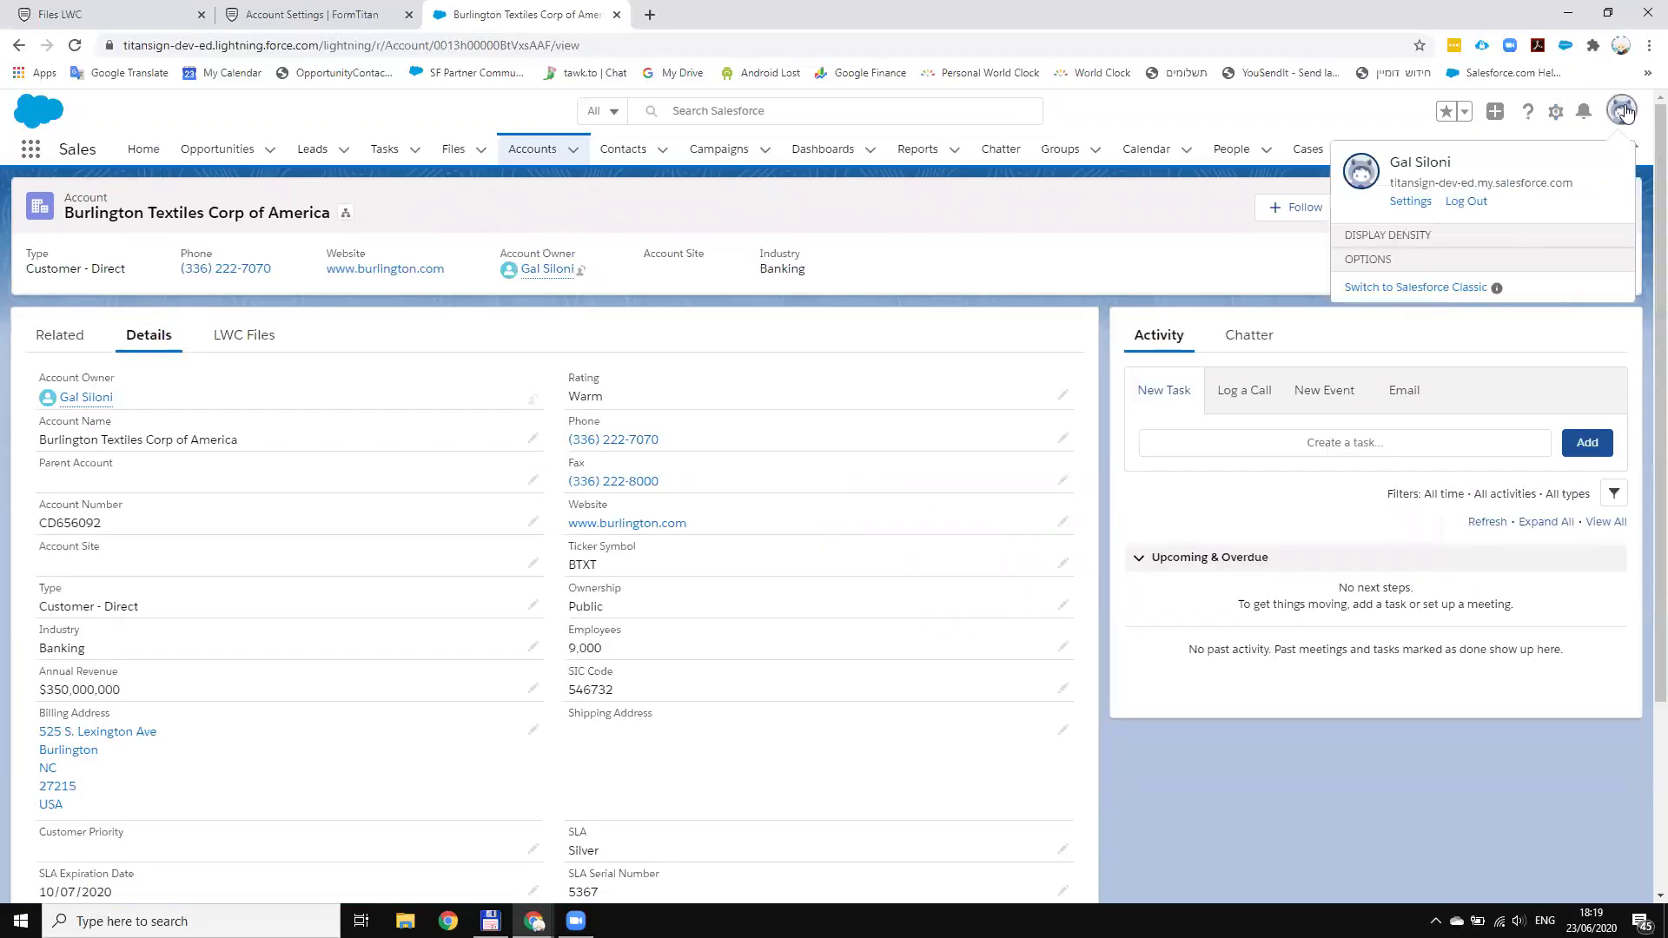
- Log out, sign back in as the other saved Salesforce user, and return to the Salesforce home page
{"action": "left_click", "coordinate": [1466, 203]}
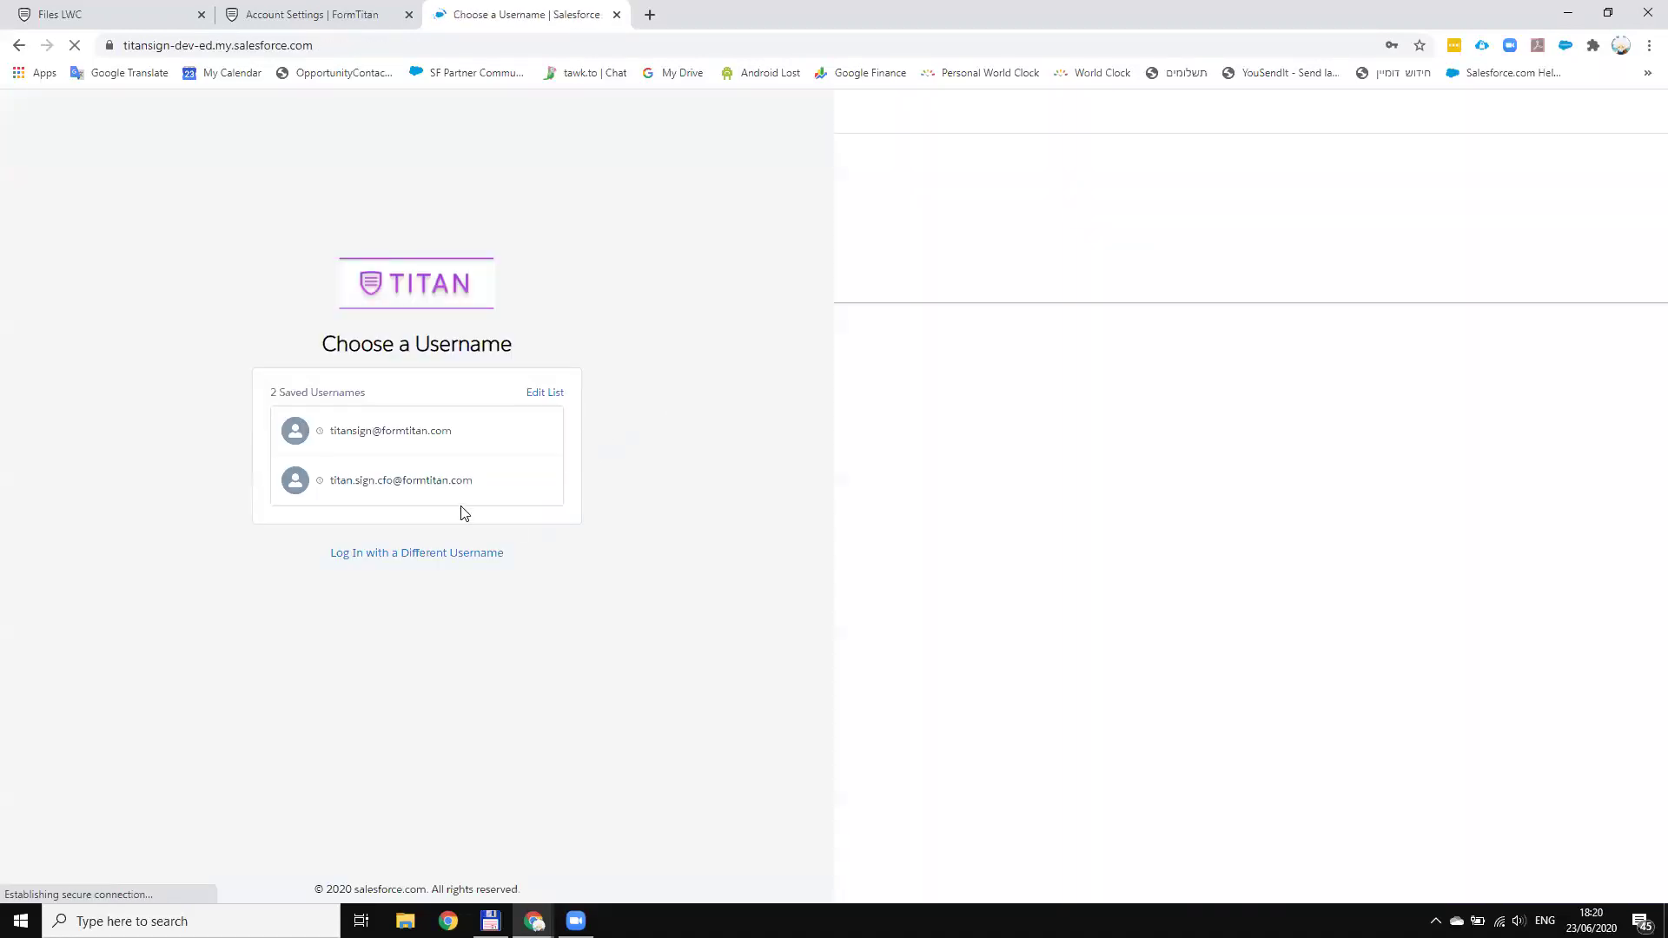
{"action": "left_click", "coordinate": [400, 482]}
{"action": "left_click", "coordinate": [414, 515]}
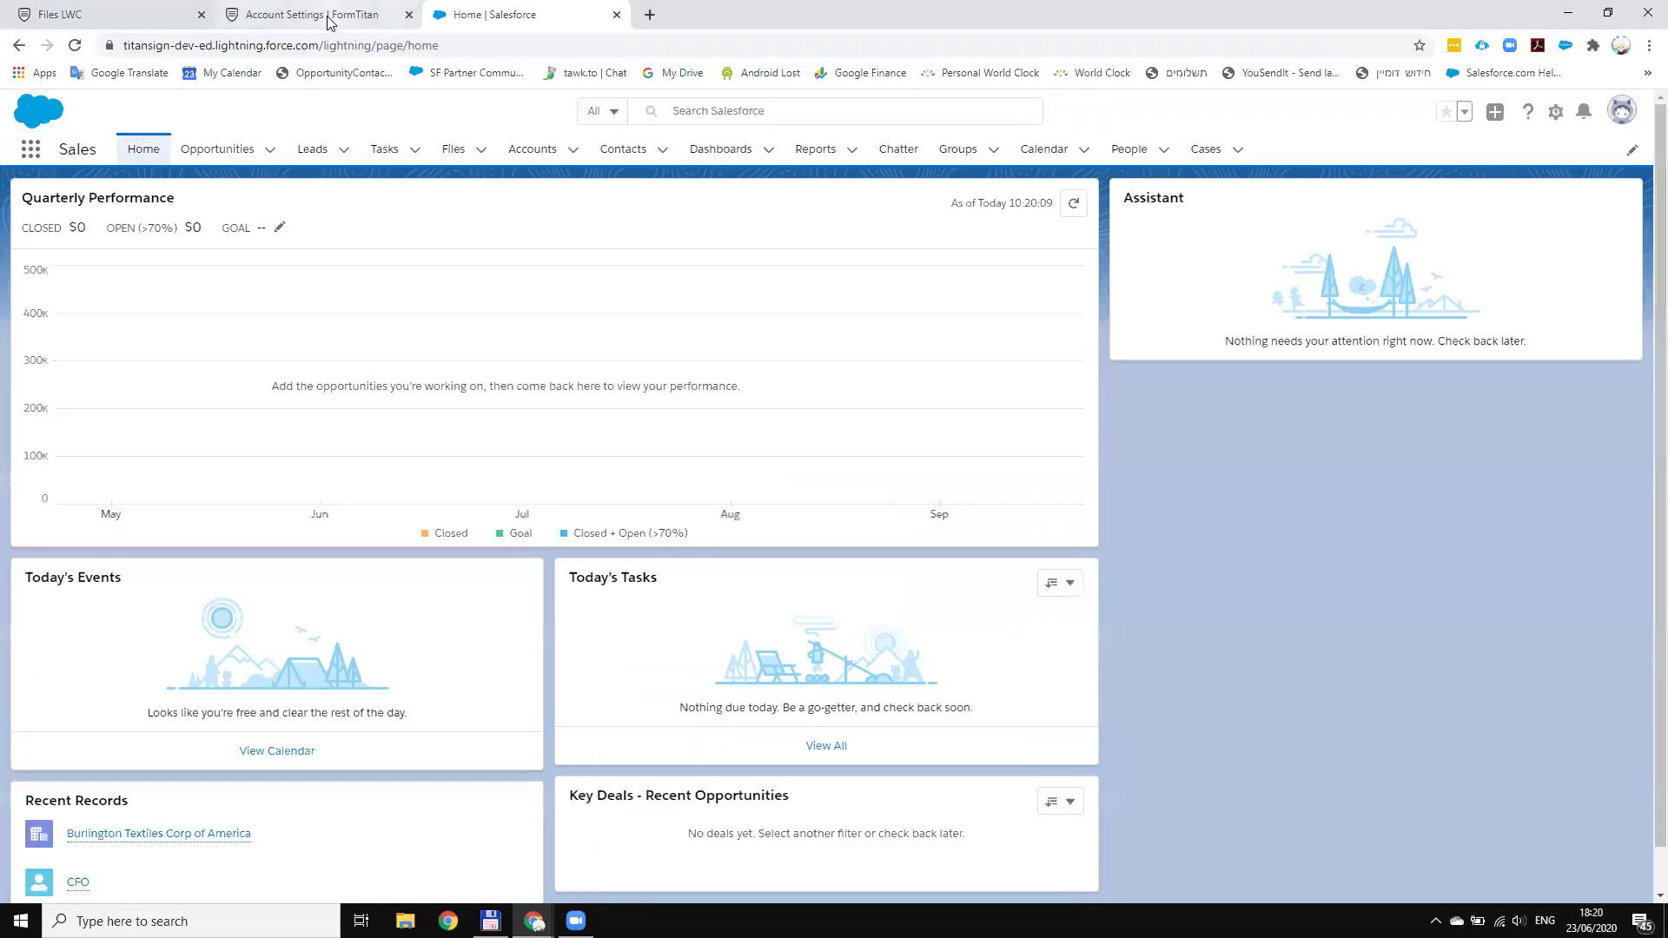
{"action": "left_click", "coordinate": [328, 22]}
{"action": "left_click", "coordinate": [173, 17]}
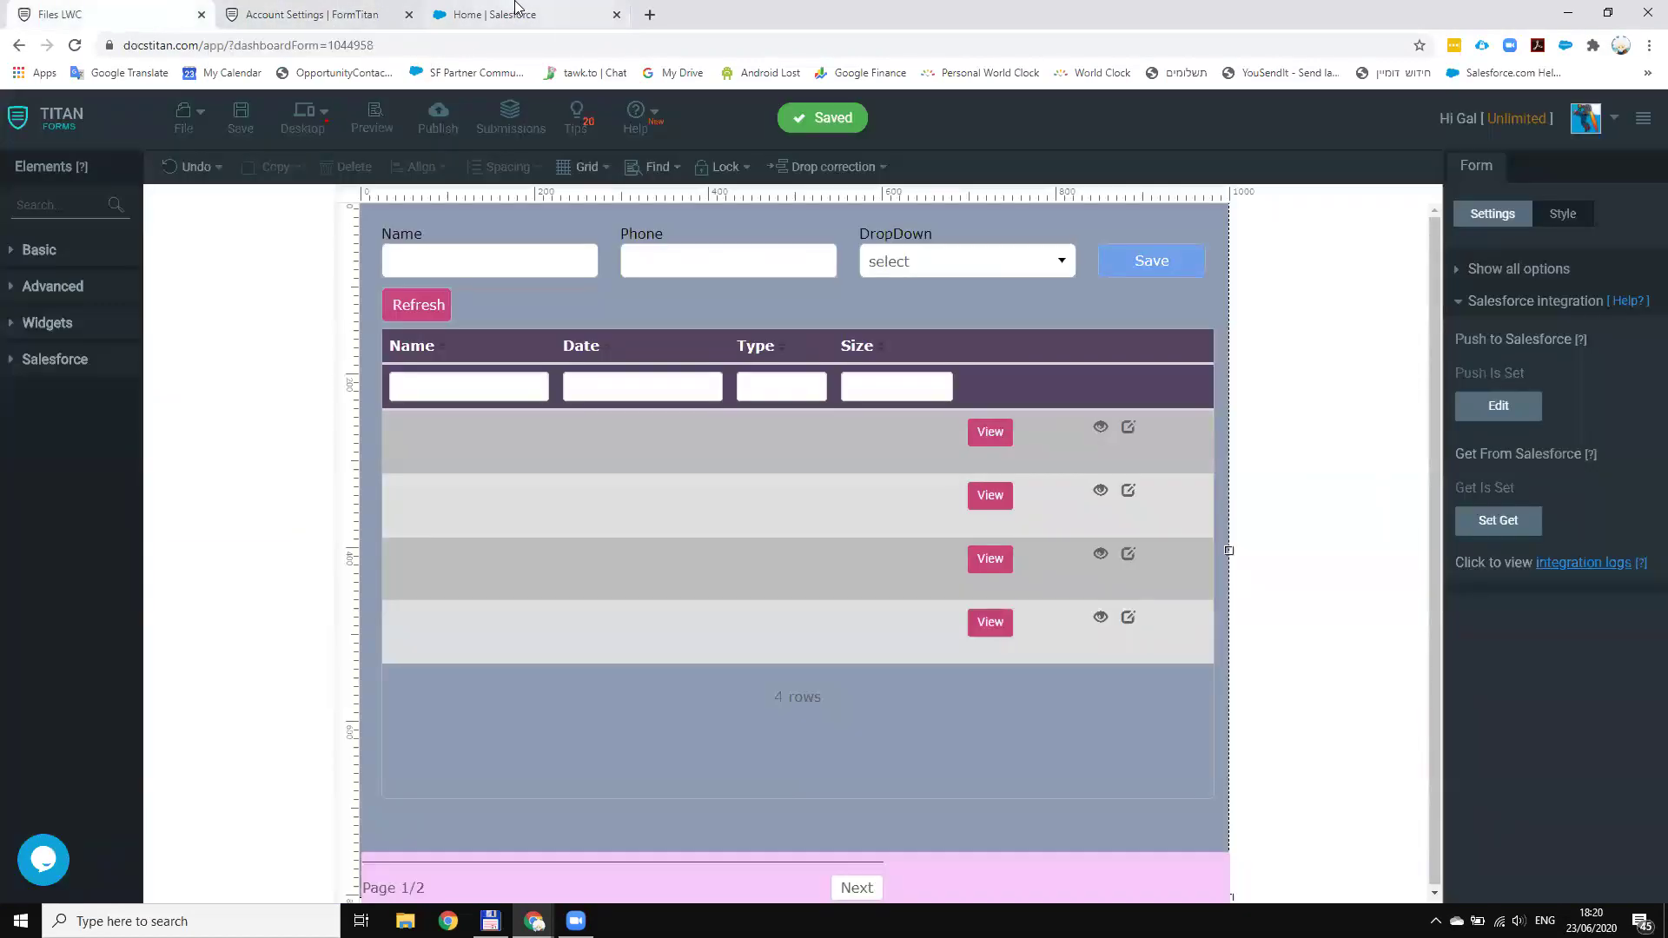
{"action": "left_click", "coordinate": [515, 8]}
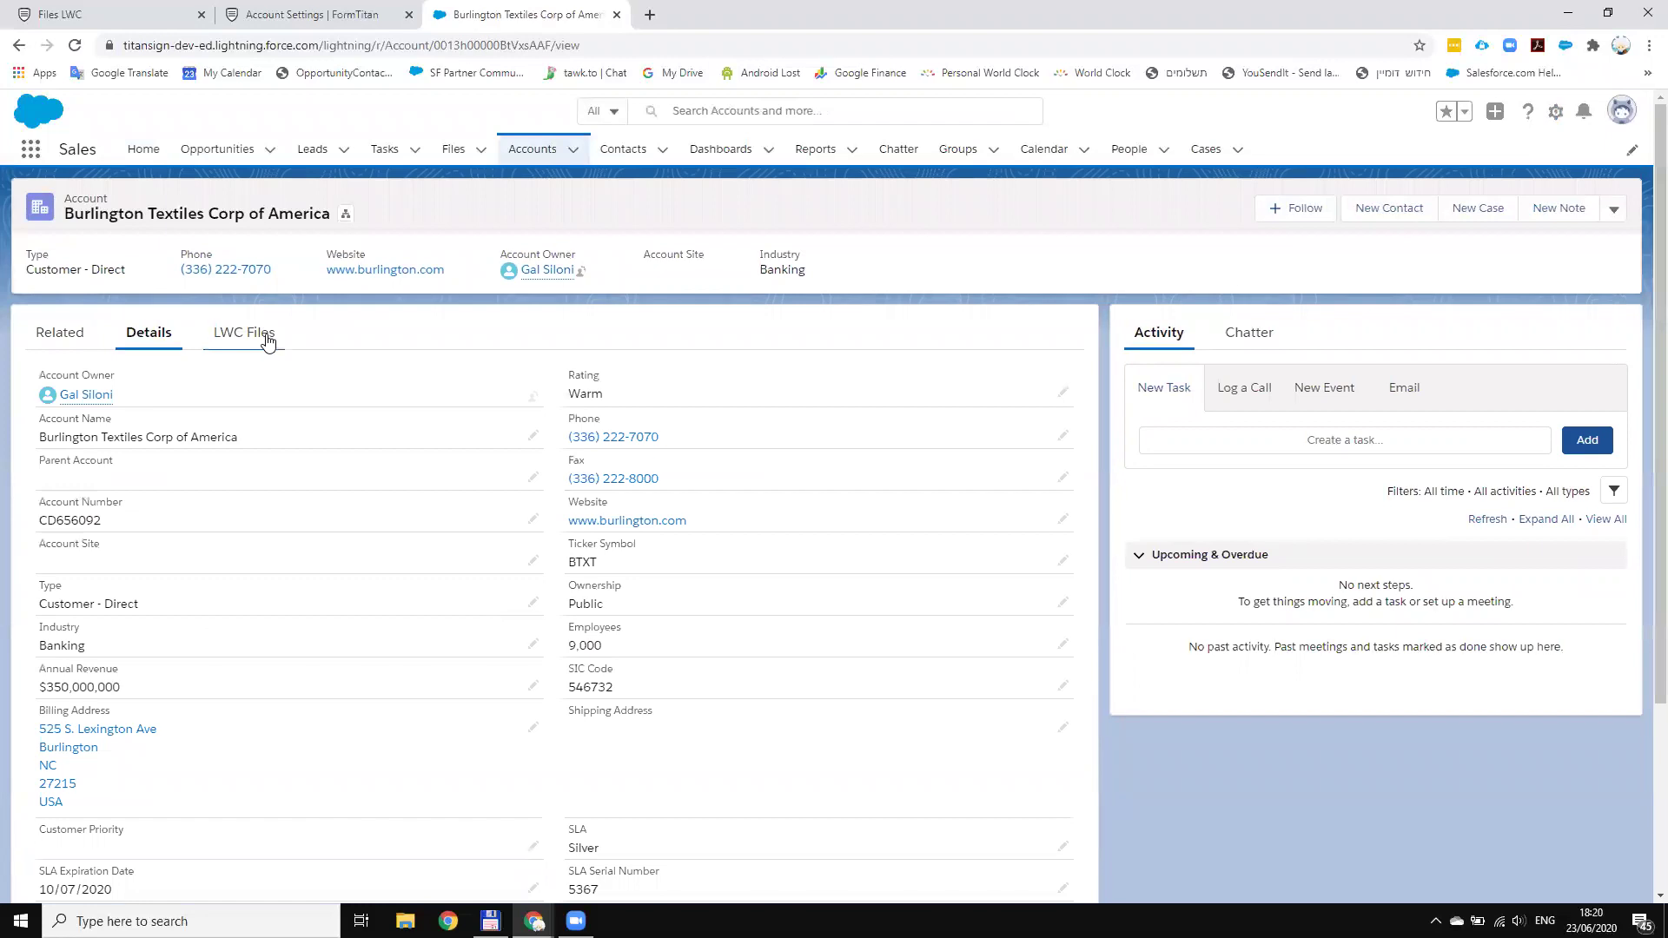
- Set the industry dropdown in the embedded LWC Files form to Communications
{"action": "left_click", "coordinate": [267, 340]}
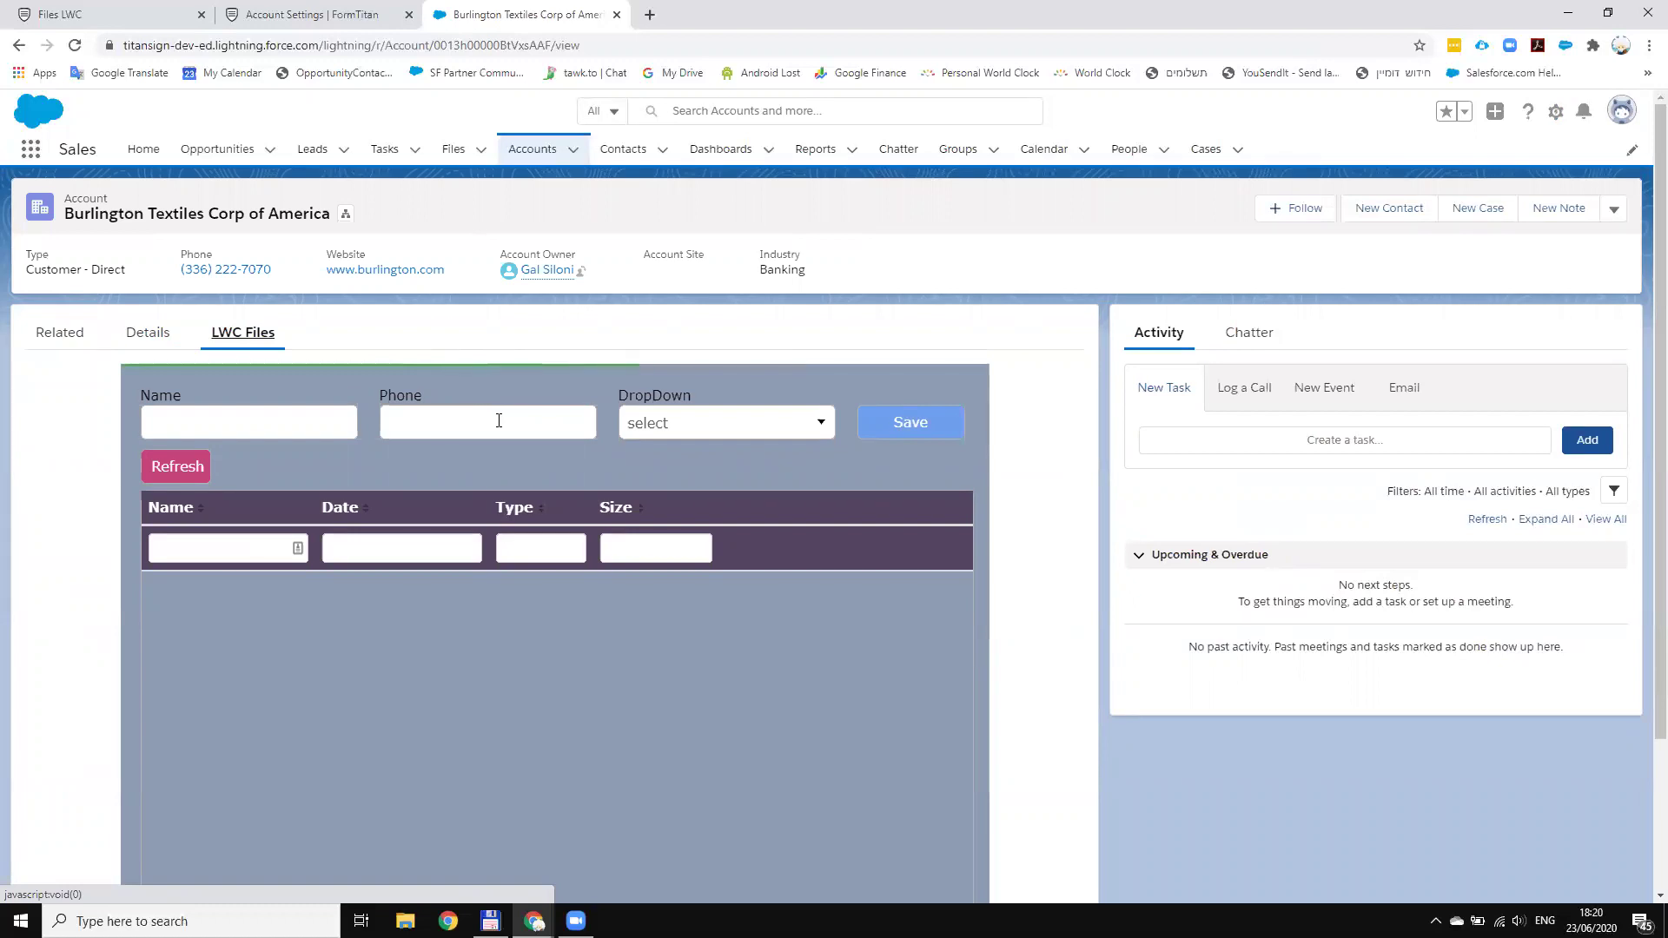
{"action": "left_click", "coordinate": [696, 435]}
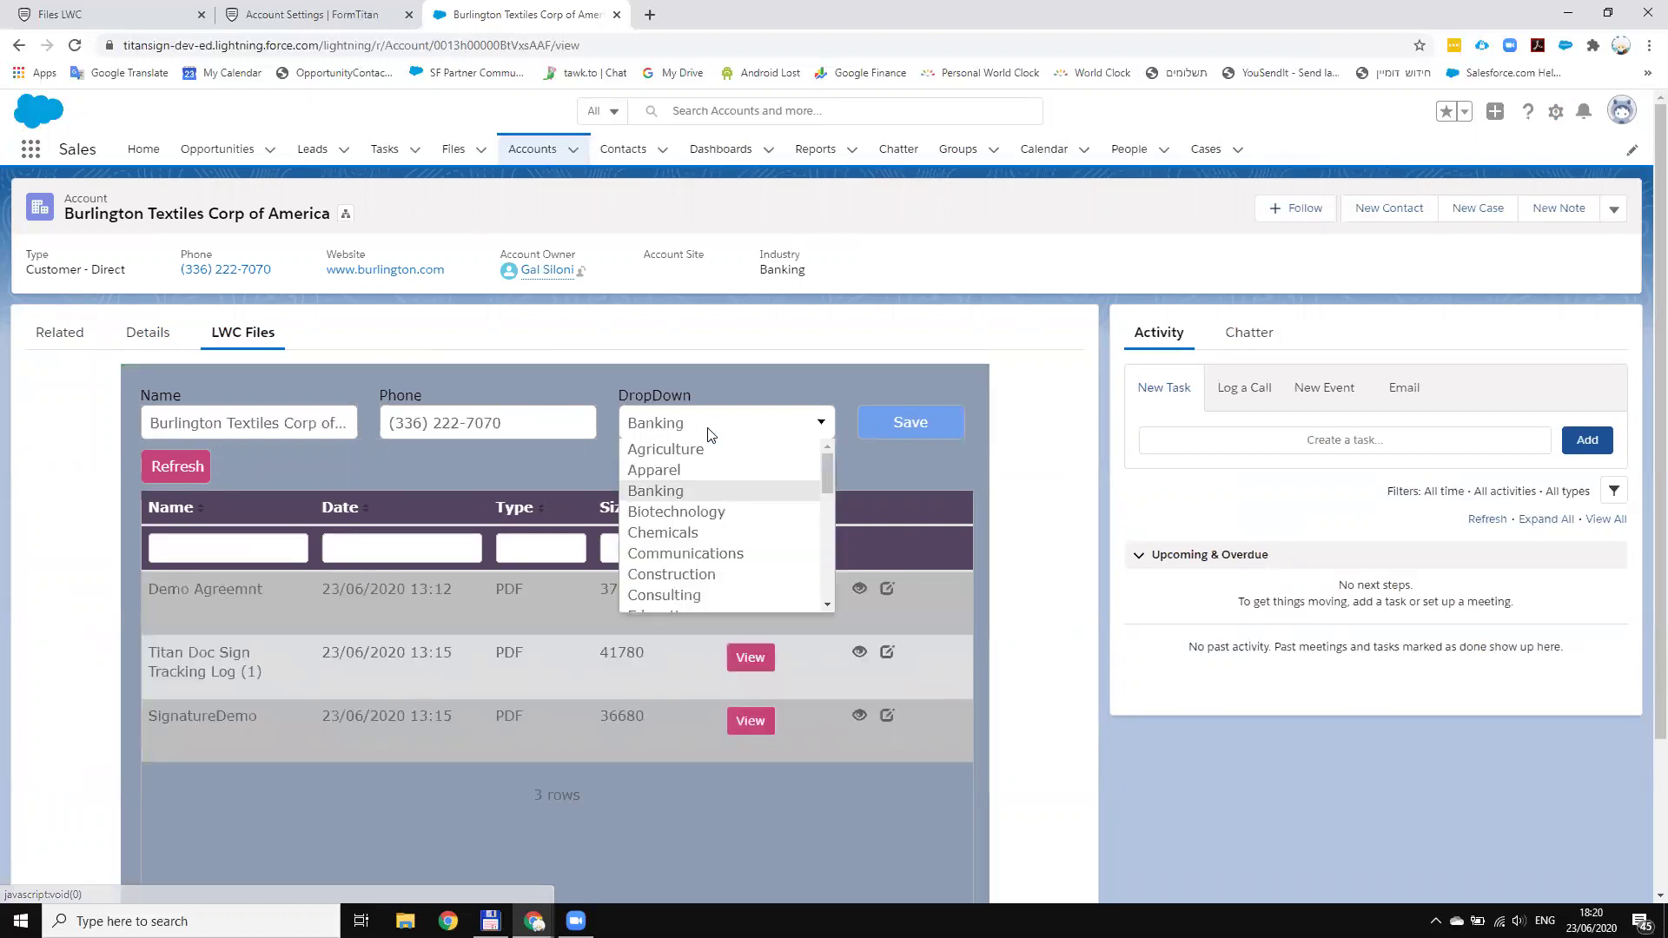
{"action": "left_click", "coordinate": [696, 555]}
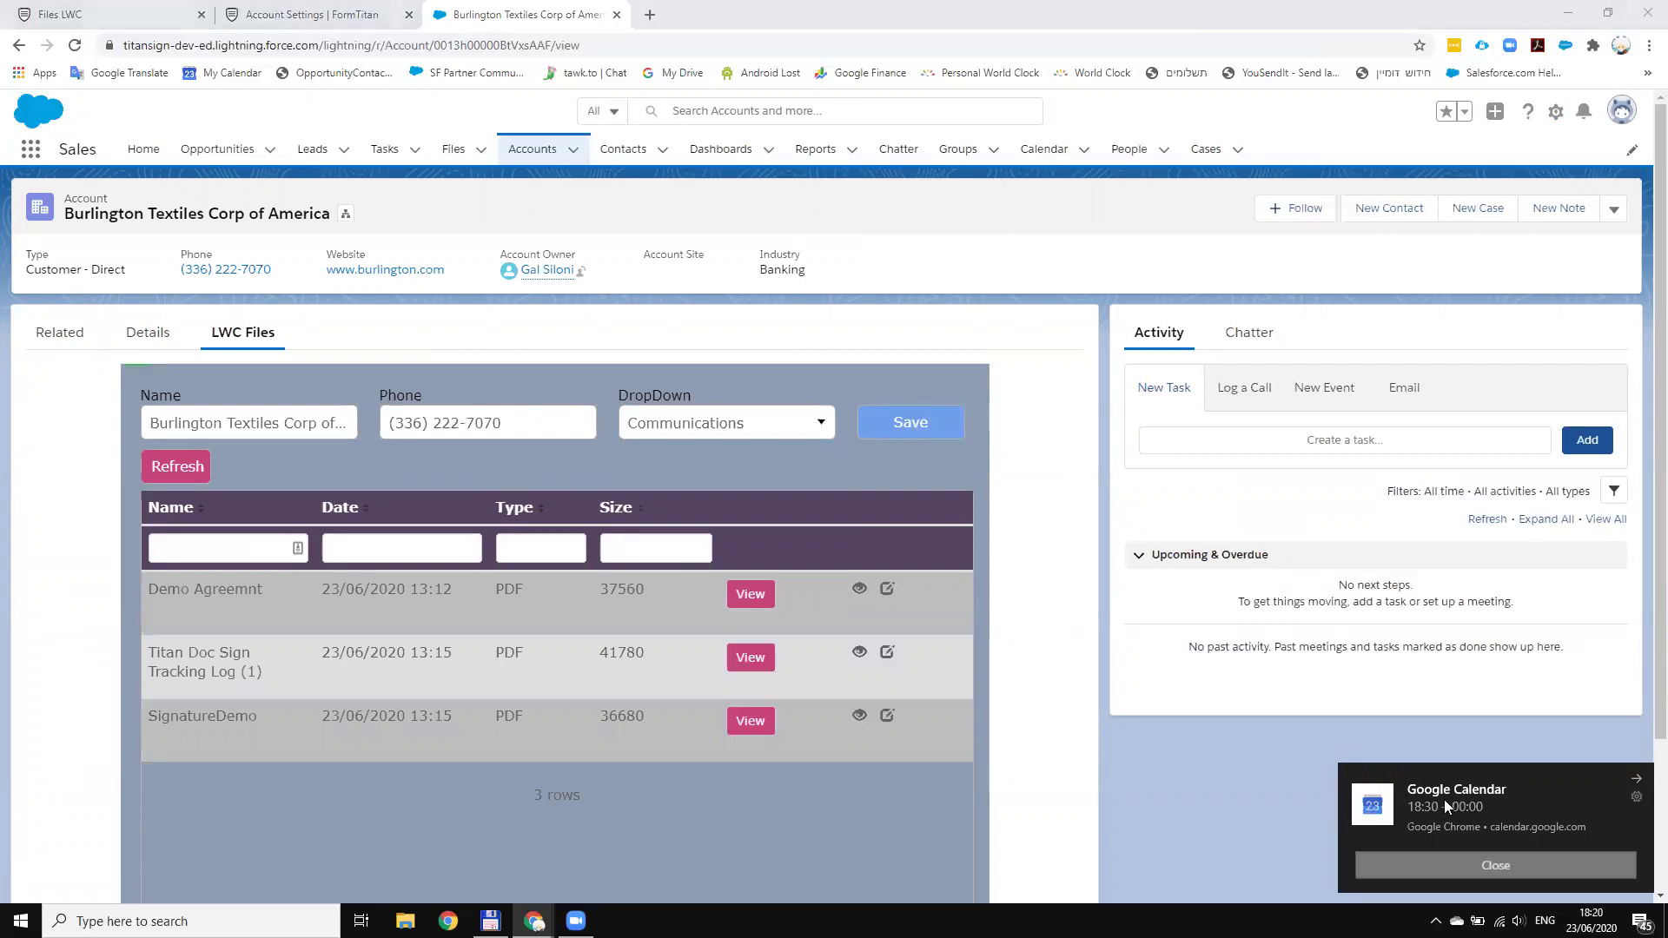
{"action": "left_click", "coordinate": [1459, 865]}
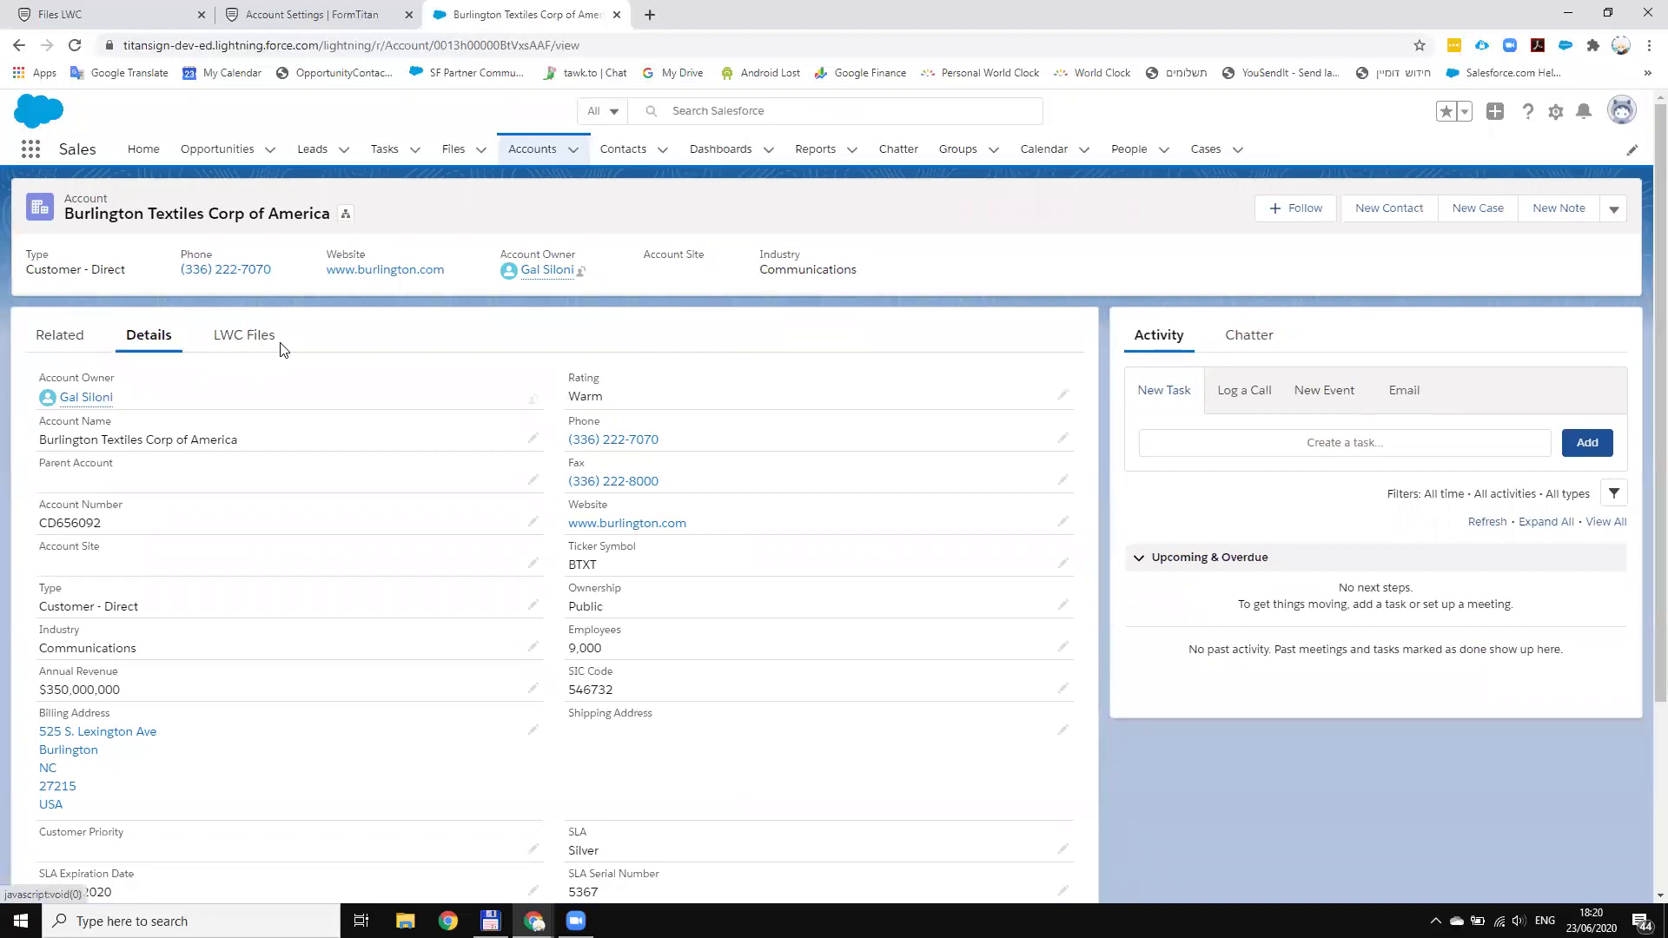
{"action": "scroll", "coordinate": [352, 567], "scroll_direction": "down", "scroll_amount": 3}
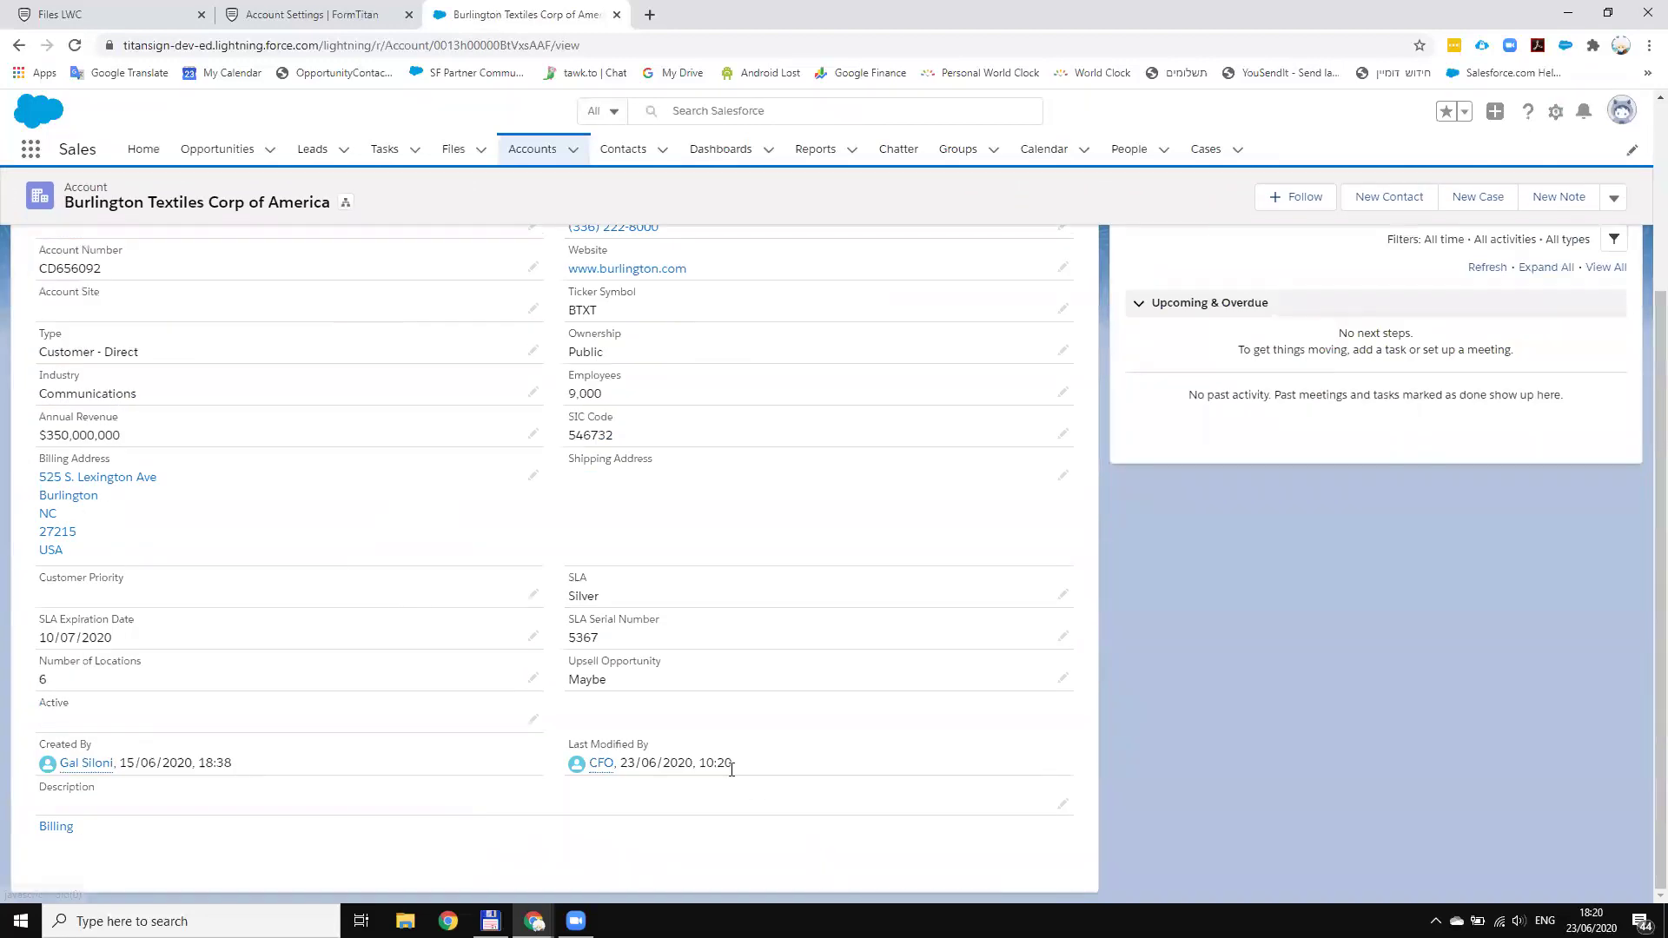
{"action": "mouse_move", "coordinate": [591, 765]}
{"action": "scroll", "coordinate": [425, 749], "scroll_direction": "up", "scroll_amount": 3}
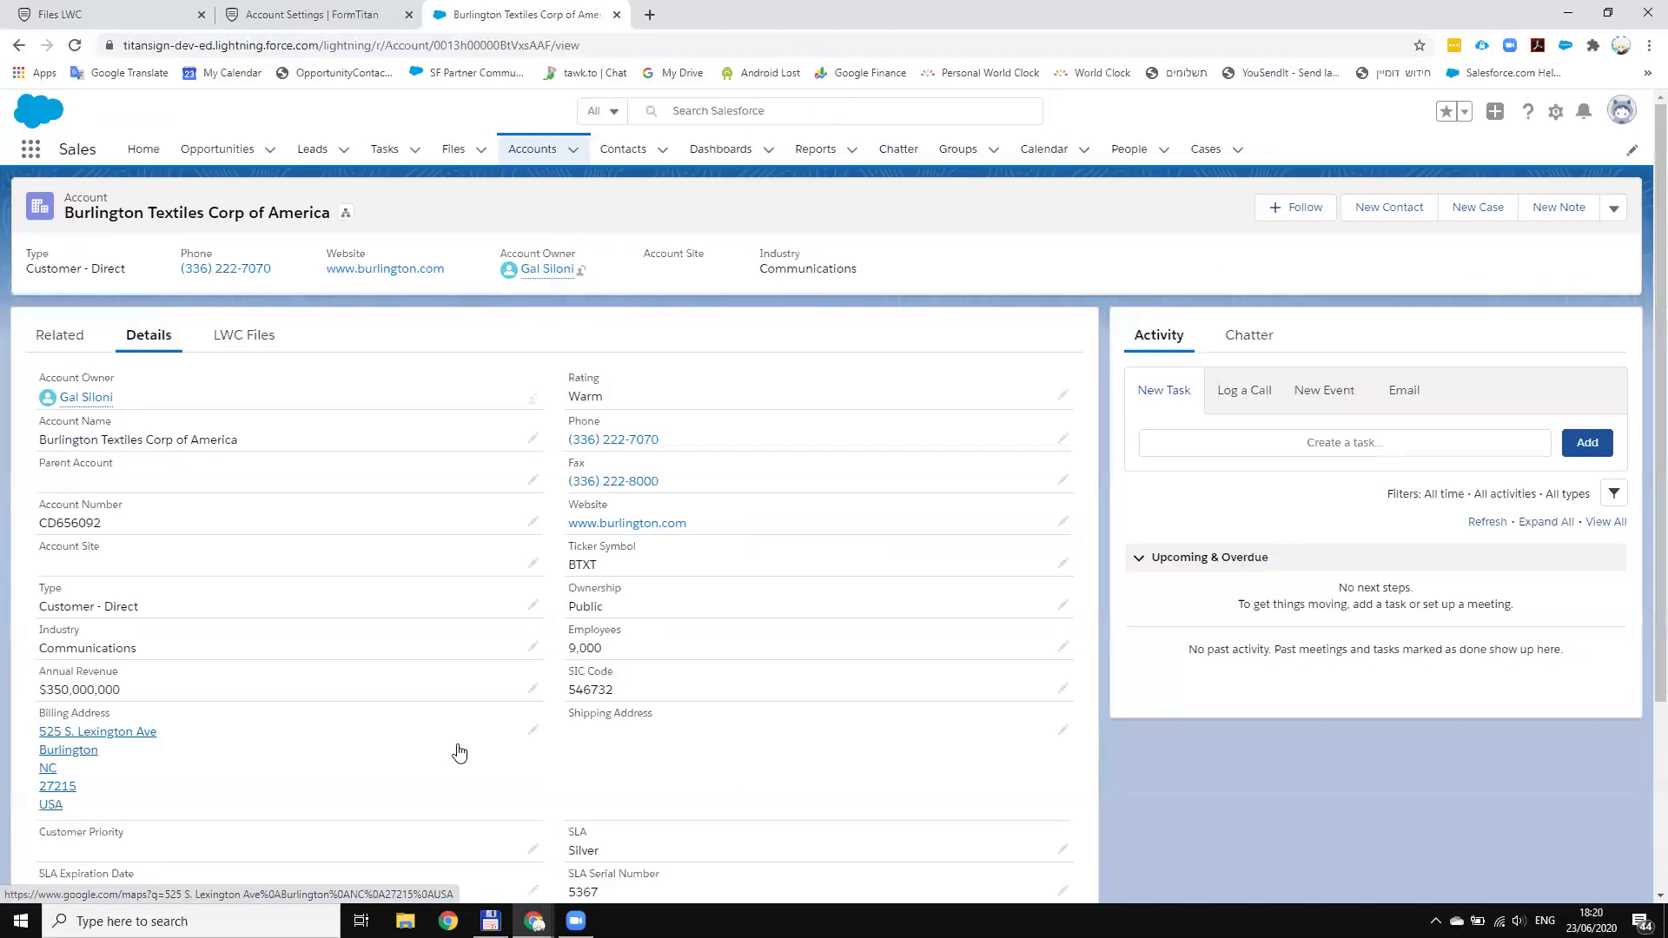